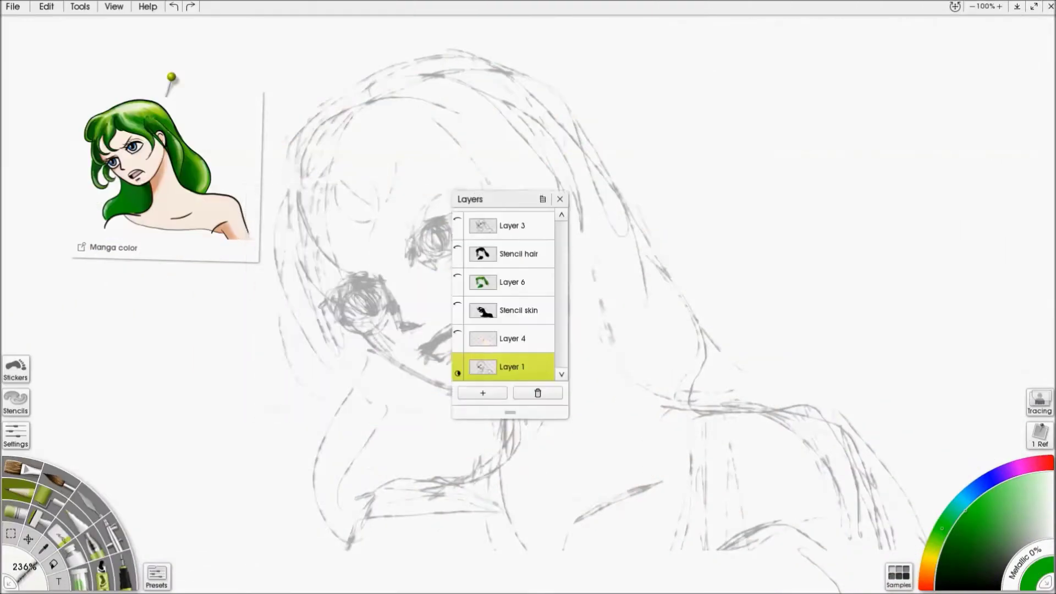
Step: Move and resize the Layers panel, and add an empty layer directly above the pencil sketch on Layer 1
{"action": "left_click_drag", "start_coordinate": [506, 199], "coordinate": [901, 78]}
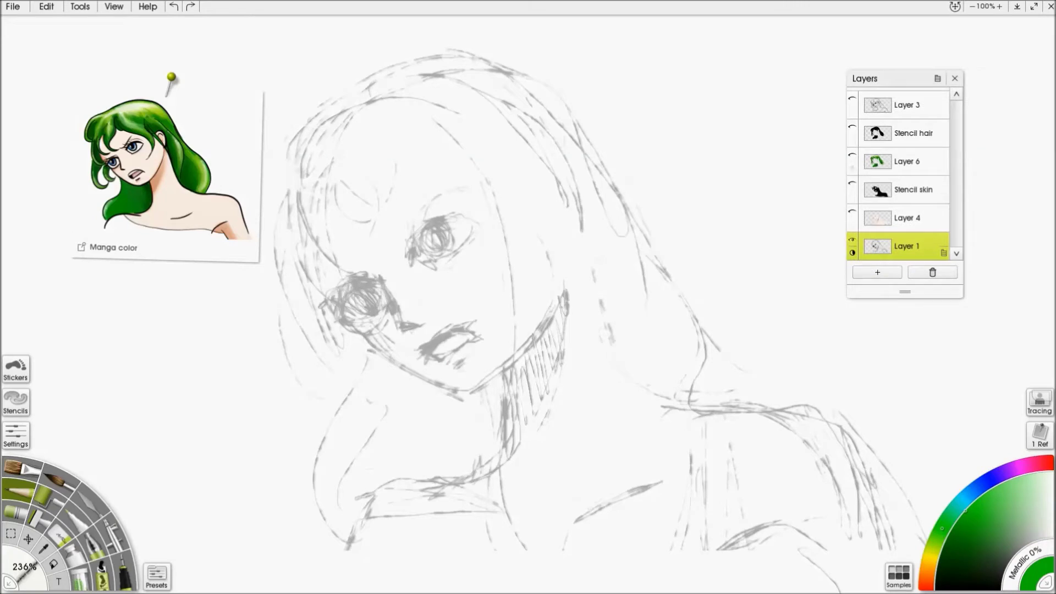
{"action": "left_click_drag", "start_coordinate": [904, 292], "coordinate": [904, 365]}
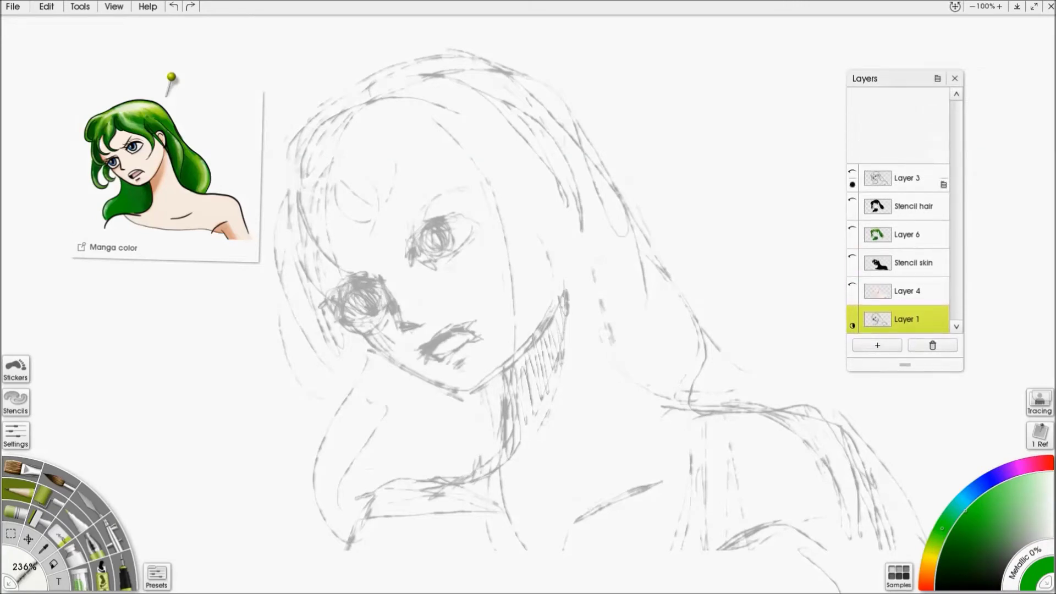
{"action": "left_click", "coordinate": [852, 171]}
{"action": "left_click", "coordinate": [852, 171]}
{"action": "left_click", "coordinate": [878, 345]}
{"action": "left_click_drag", "start_coordinate": [904, 365], "coordinate": [904, 306]}
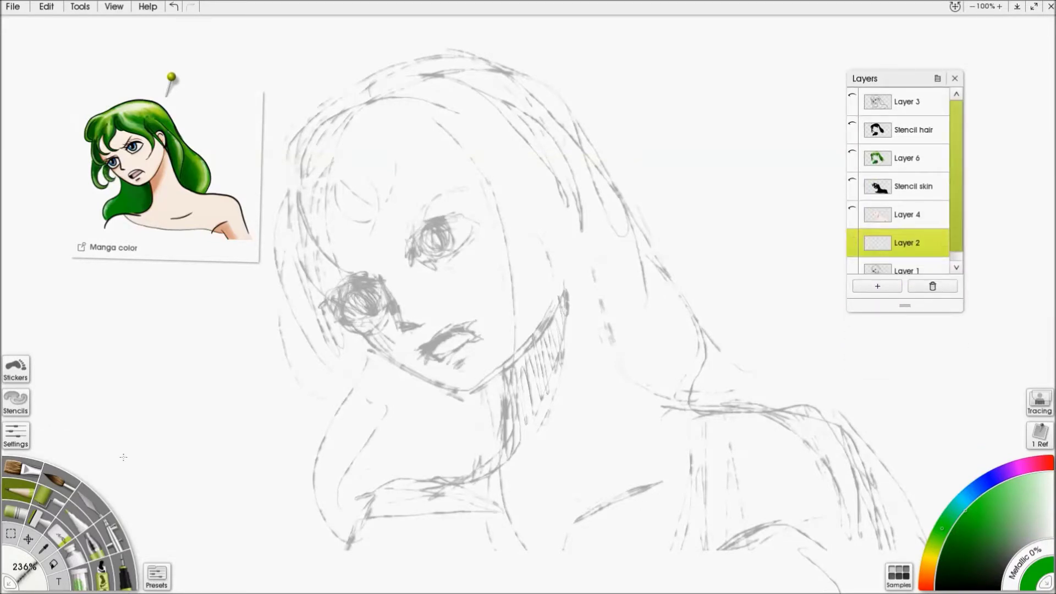
Step: Choose the Ink Pen, display its settings beneath the reference image, and move the Layers panel down beside the canvas
{"action": "left_click", "coordinate": [124, 570]}
{"action": "left_click", "coordinate": [16, 434]}
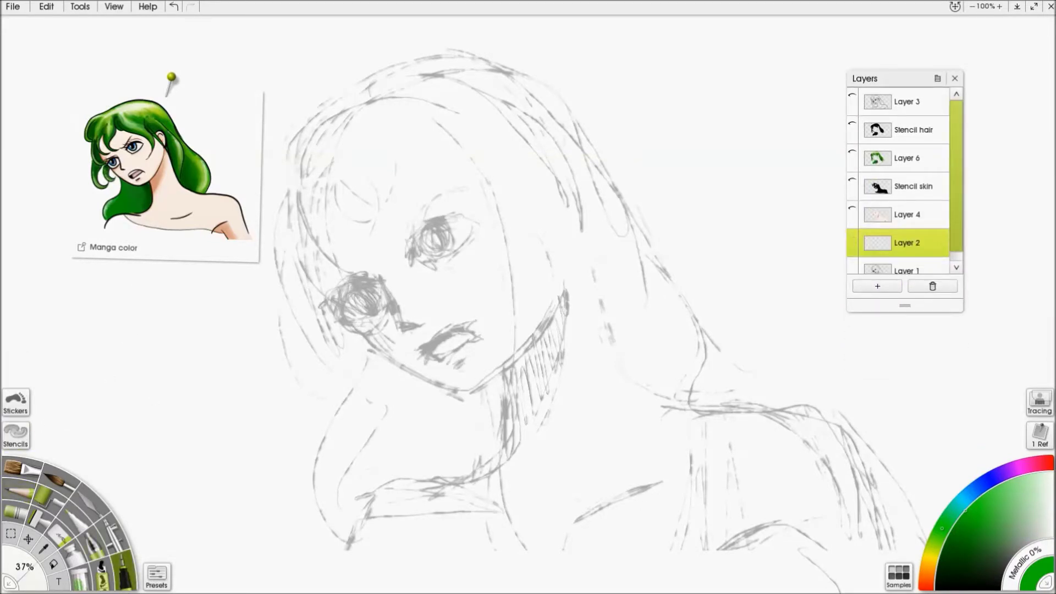
{"action": "left_click_drag", "start_coordinate": [512, 164], "coordinate": [141, 224]}
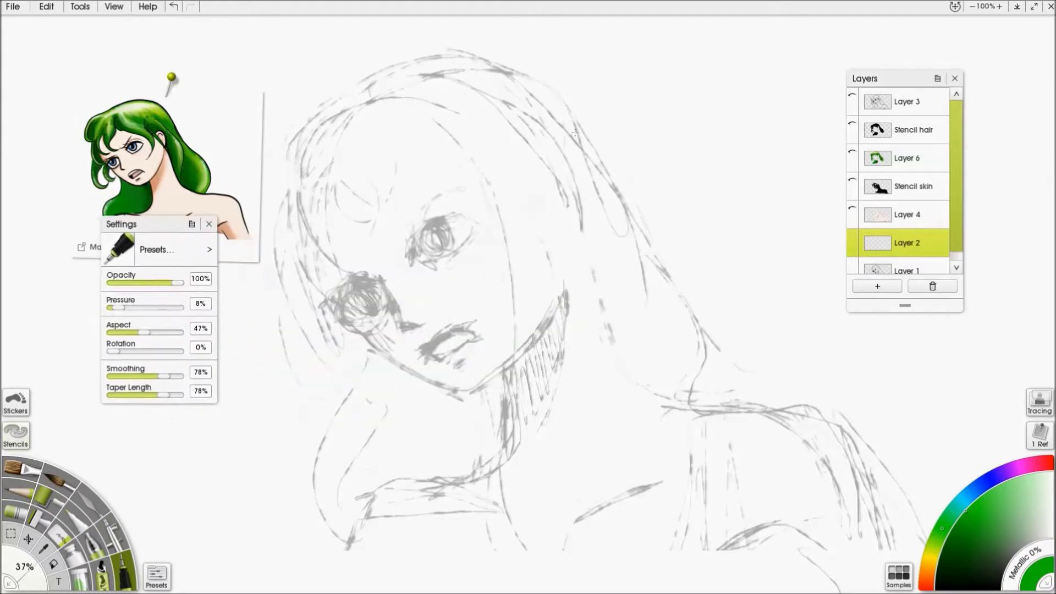
{"action": "left_click_drag", "start_coordinate": [892, 78], "coordinate": [929, 260]}
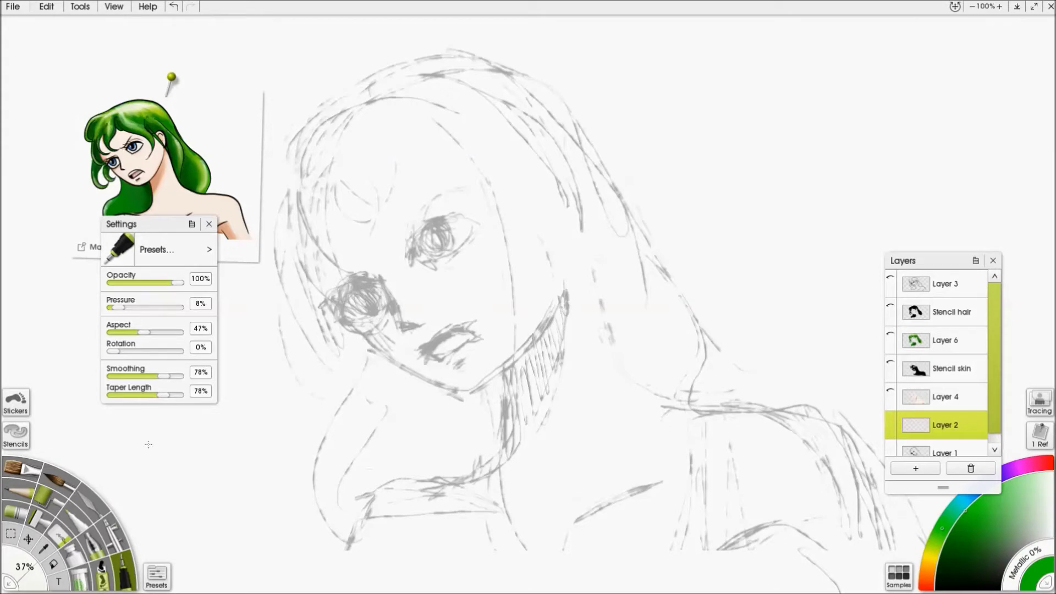
Step: Try a wavy green Ink Pen stroke beside the face and undo it
{"action": "mouse_move", "coordinate": [174, 498]}
{"action": "left_mouse_down"}
{"action": "mouse_move", "coordinate": [194, 452]}
{"action": "mouse_move", "coordinate": [326, 318]}
{"action": "left_mouse_up"}
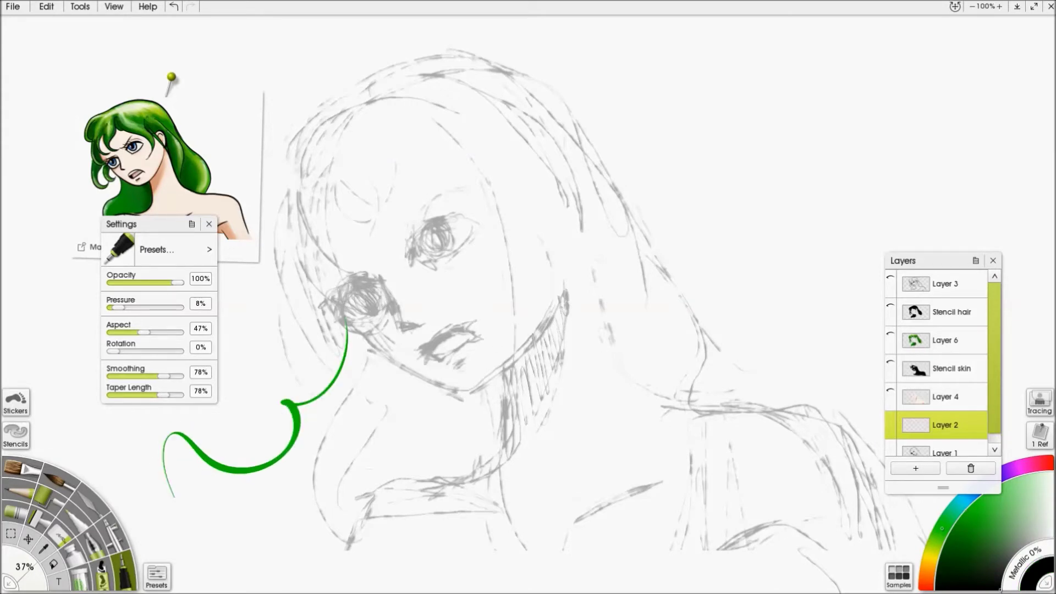
{"action": "key", "text": "ctrl+z"}
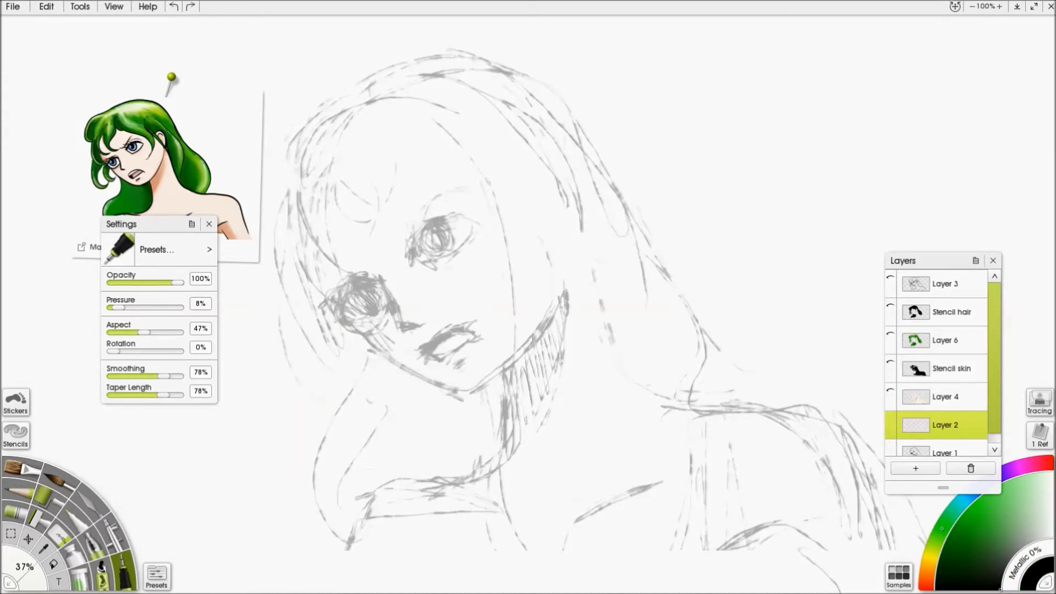
{"action": "left_click", "coordinate": [13, 7]}
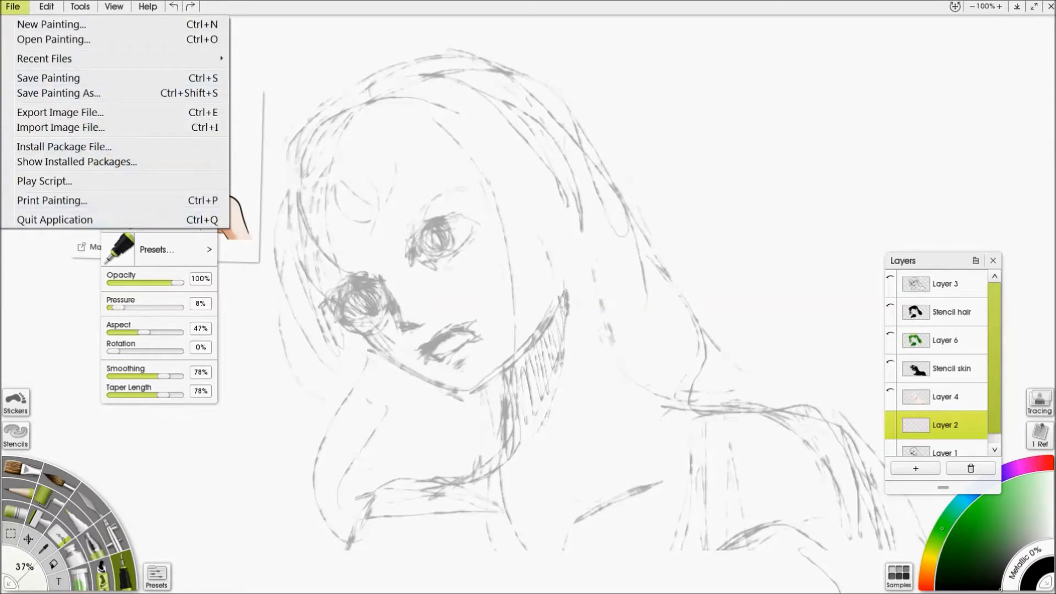
Step: Select the Smooth Weighted Pen preset from the Ink Pen's Line Art Inking group
{"action": "left_click", "coordinate": [158, 575]}
{"action": "left_click_drag", "start_coordinate": [130, 104], "coordinate": [624, 107]}
{"action": "left_click", "coordinate": [557, 165]}
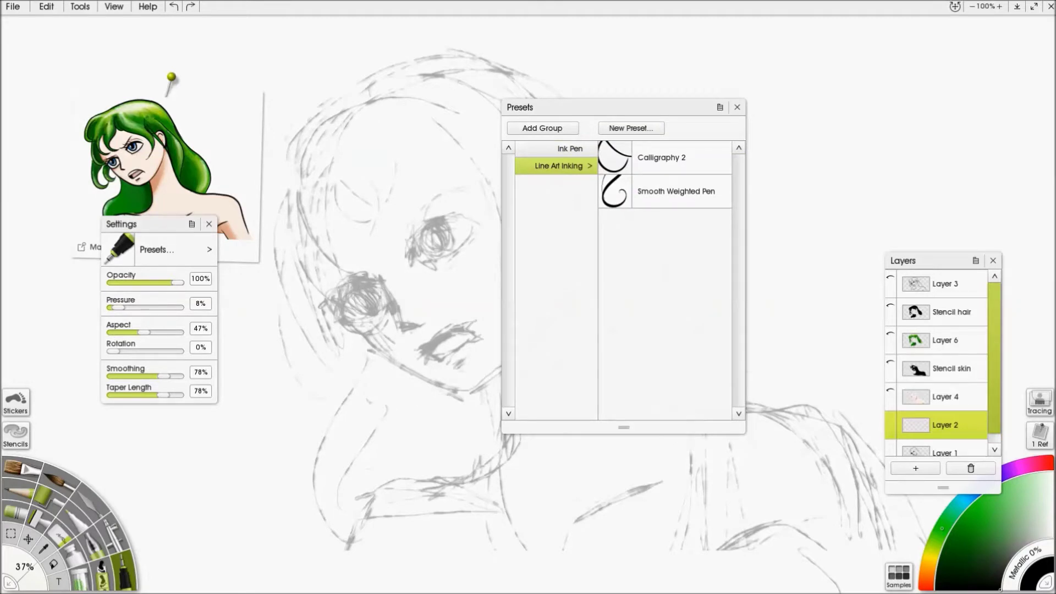
{"action": "left_click", "coordinate": [677, 191]}
Step: Draw black test strokes on both sides of the sketch with the Smooth Weighted Pen
{"action": "left_click_drag", "start_coordinate": [800, 116], "coordinate": [809, 433]}
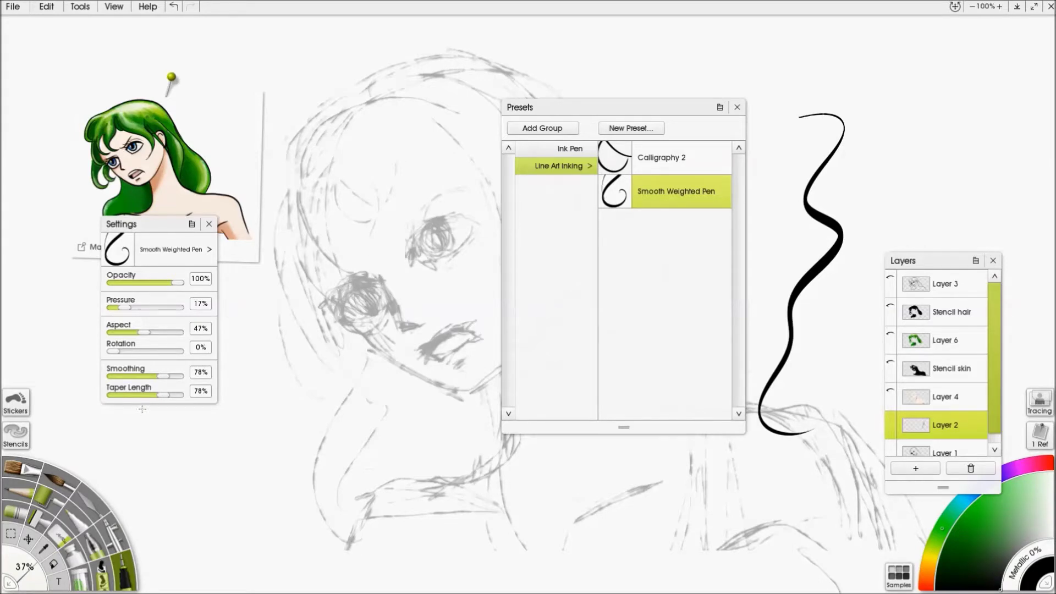
{"action": "mouse_move", "coordinate": [247, 387]}
{"action": "left_mouse_down"}
{"action": "mouse_move", "coordinate": [261, 363]}
{"action": "mouse_move", "coordinate": [243, 400]}
{"action": "left_mouse_up"}
{"action": "left_click_drag", "start_coordinate": [233, 395], "coordinate": [273, 410]}
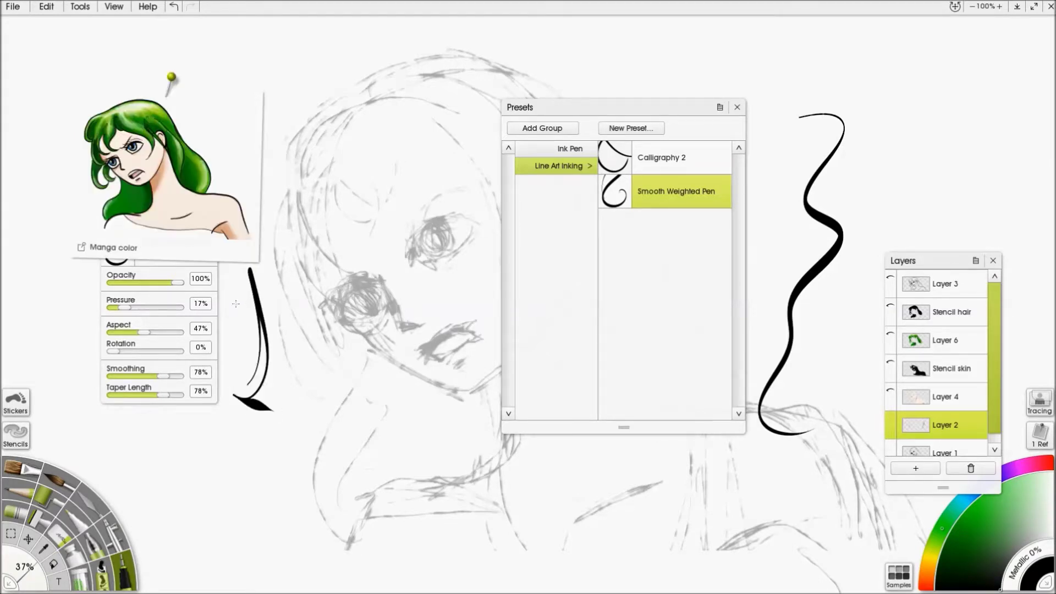
{"action": "left_click_drag", "start_coordinate": [236, 304], "coordinate": [279, 282]}
Step: Open the package file Inking Presets for ArtRage Lite.arpack from the Inking folder for installation
{"action": "left_click", "coordinate": [12, 6]}
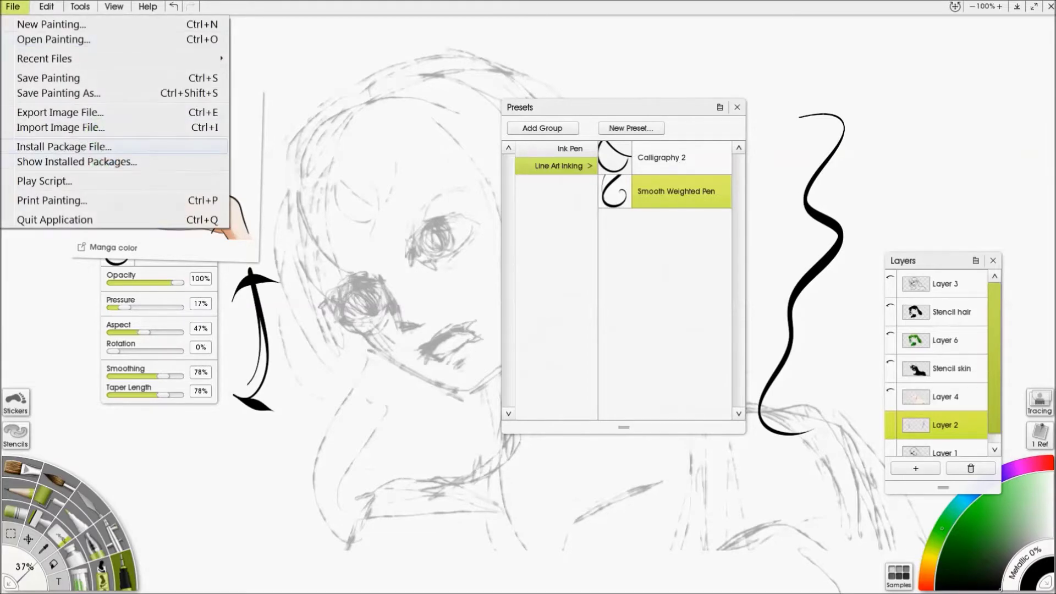
{"action": "left_click", "coordinate": [64, 146]}
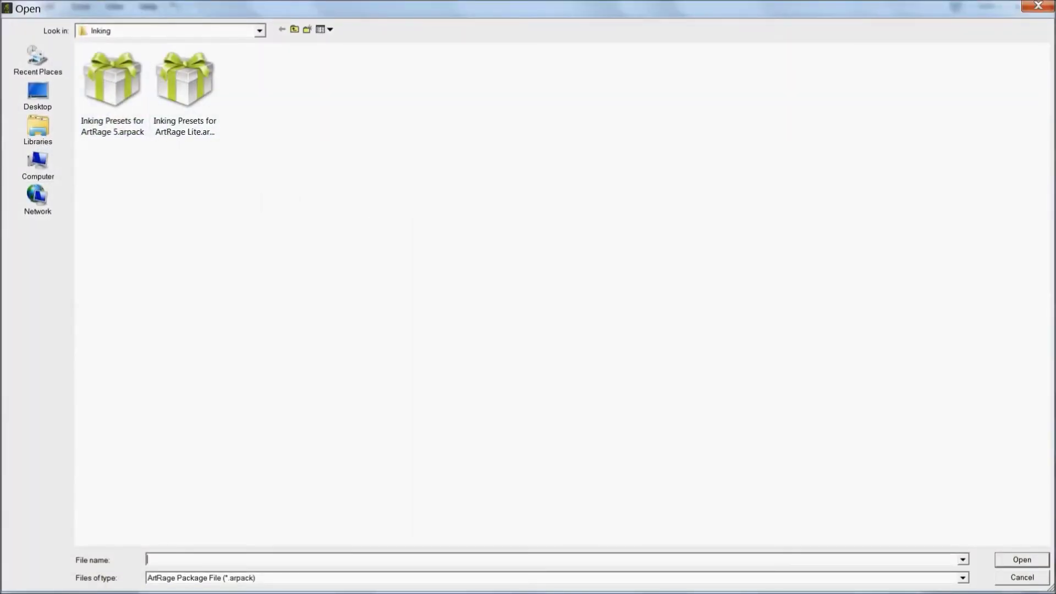
{"action": "left_click", "coordinate": [185, 92]}
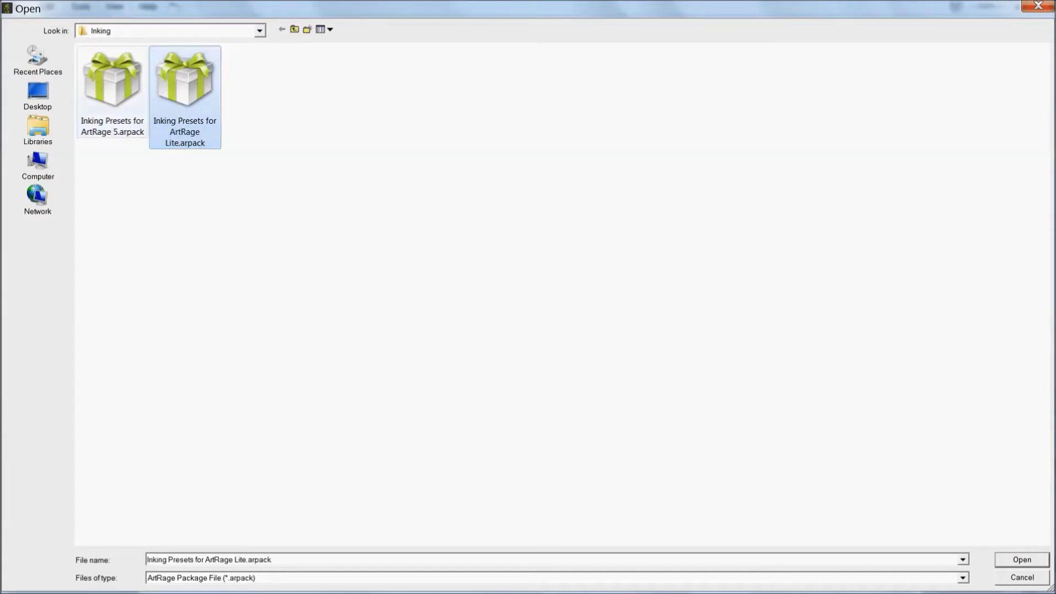
{"action": "left_click", "coordinate": [112, 92]}
{"action": "left_click", "coordinate": [185, 95]}
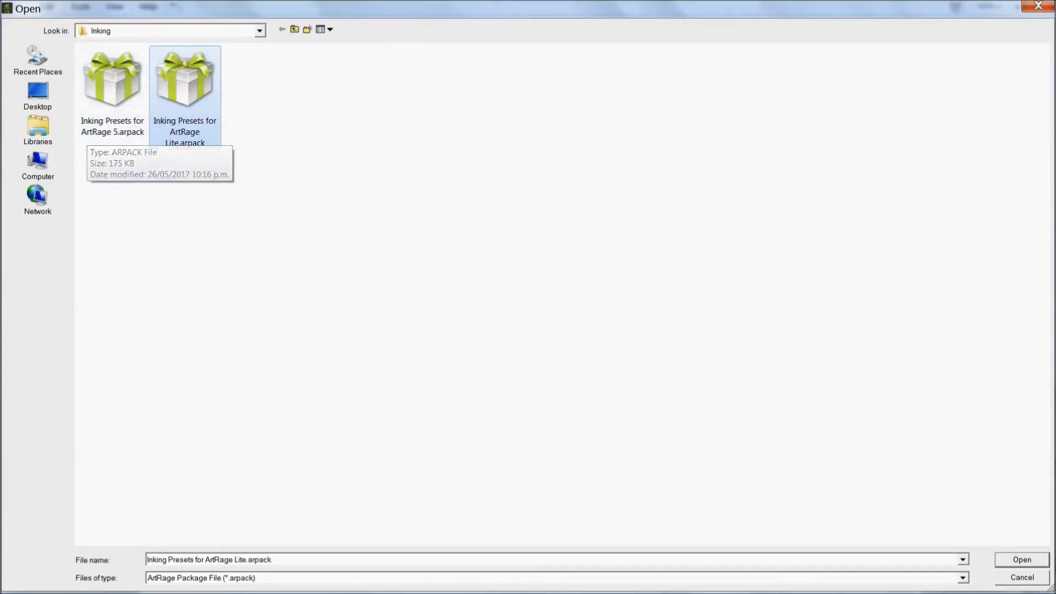
{"action": "double_click", "coordinate": [184, 97]}
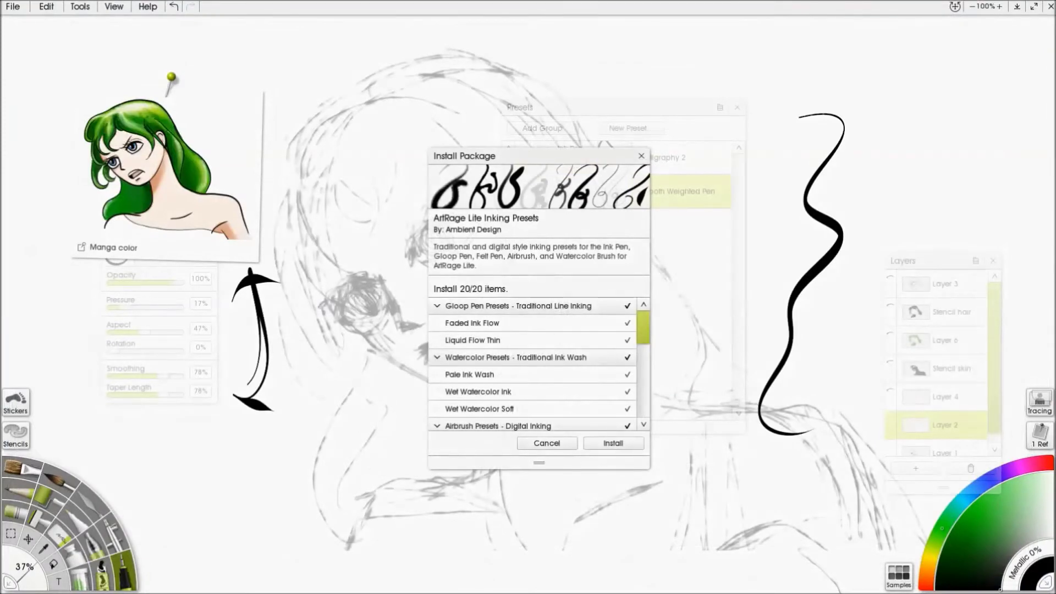
Step: Review the package's preset list in a taller dialog and install all items of ArtRage Lite Inking Presets
{"action": "left_click_drag", "start_coordinate": [539, 463], "coordinate": [539, 547]}
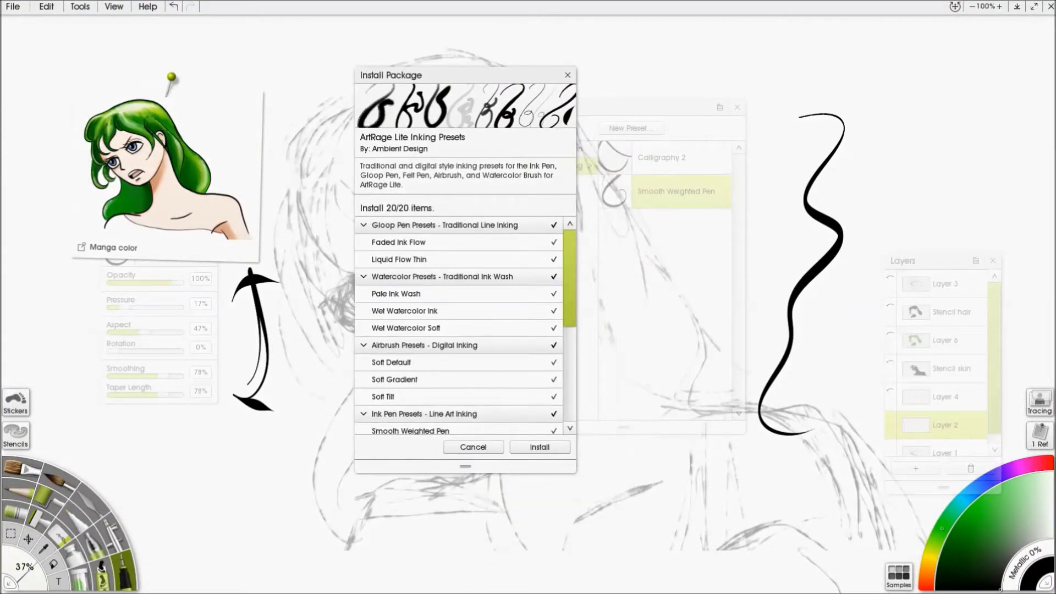
{"action": "scroll", "coordinate": [458, 325], "scroll_direction": "down", "scroll_amount": 5}
{"action": "scroll", "coordinate": [459, 325], "scroll_direction": "up", "scroll_amount": 5}
{"action": "scroll", "coordinate": [459, 325], "scroll_direction": "down", "scroll_amount": 5}
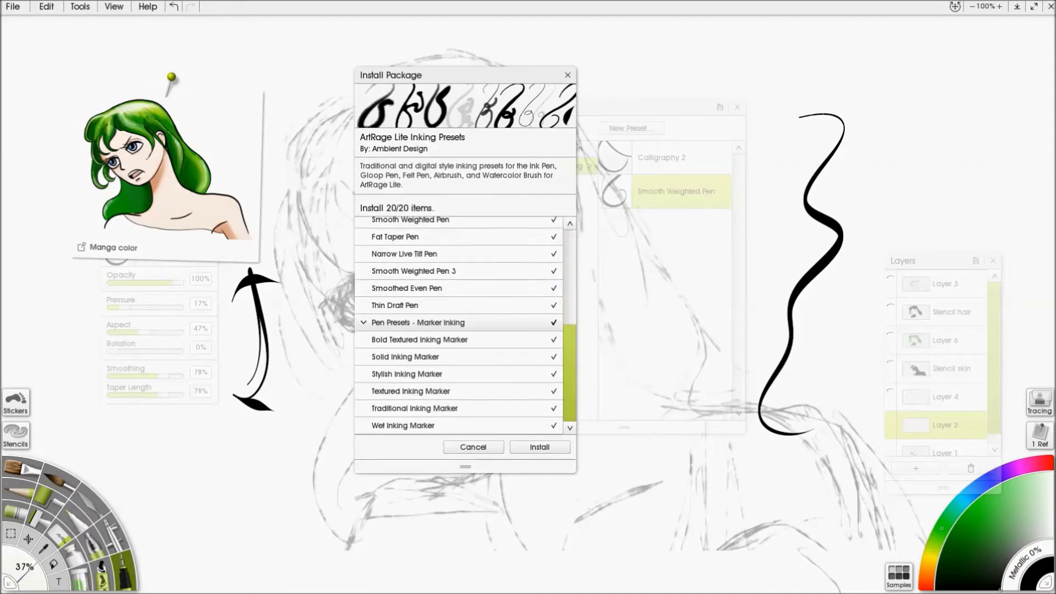
{"action": "scroll", "coordinate": [459, 325], "scroll_direction": "up", "scroll_amount": 5}
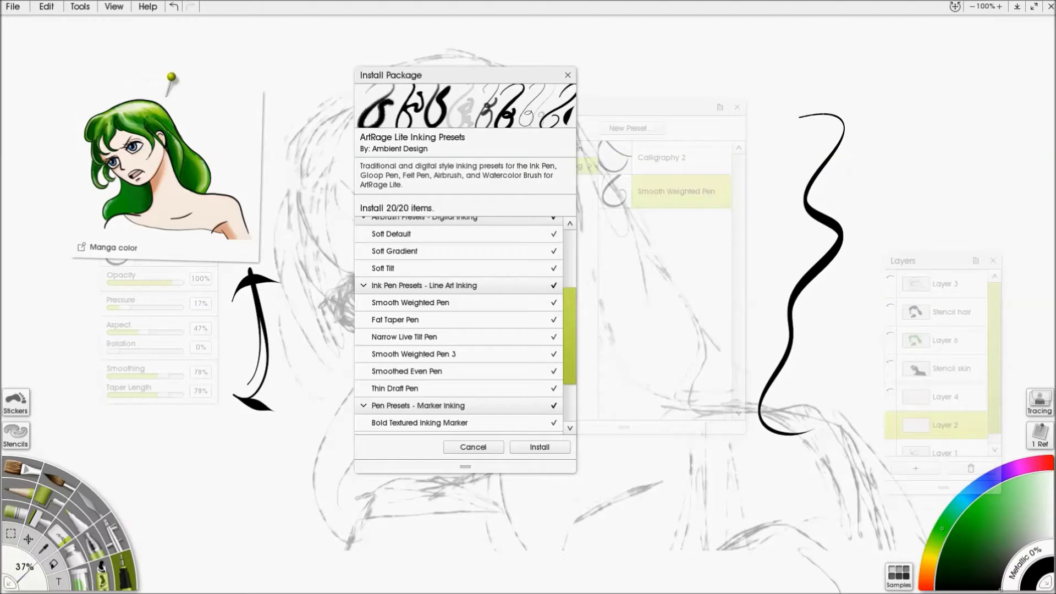
{"action": "left_click_drag", "start_coordinate": [570, 306], "coordinate": [570, 304]}
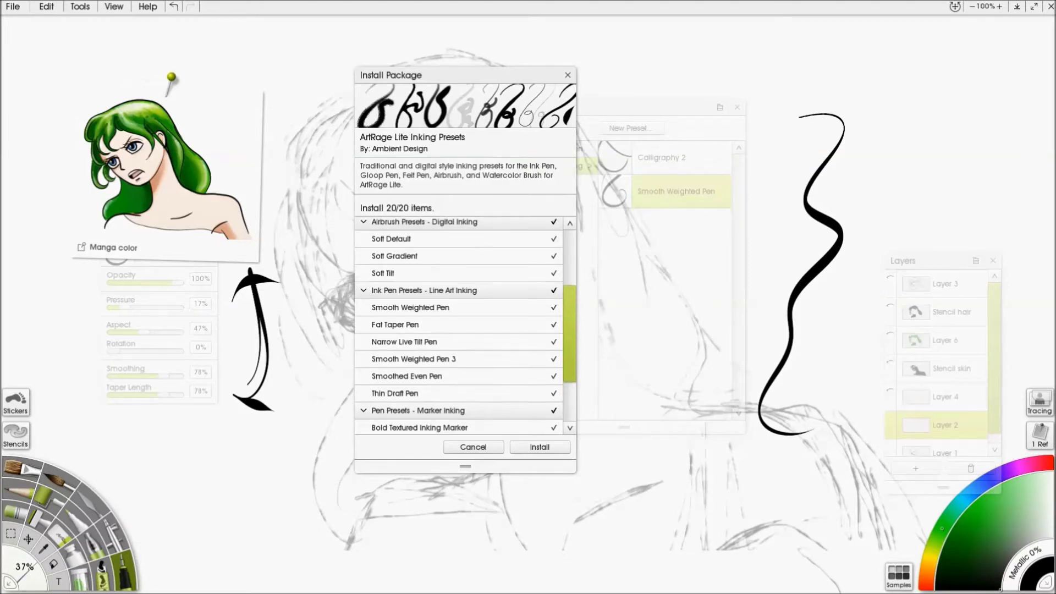
{"action": "left_click", "coordinate": [554, 290]}
{"action": "left_click", "coordinate": [554, 291]}
{"action": "left_click", "coordinate": [553, 325]}
{"action": "left_click", "coordinate": [553, 325]}
{"action": "left_click", "coordinate": [540, 447]}
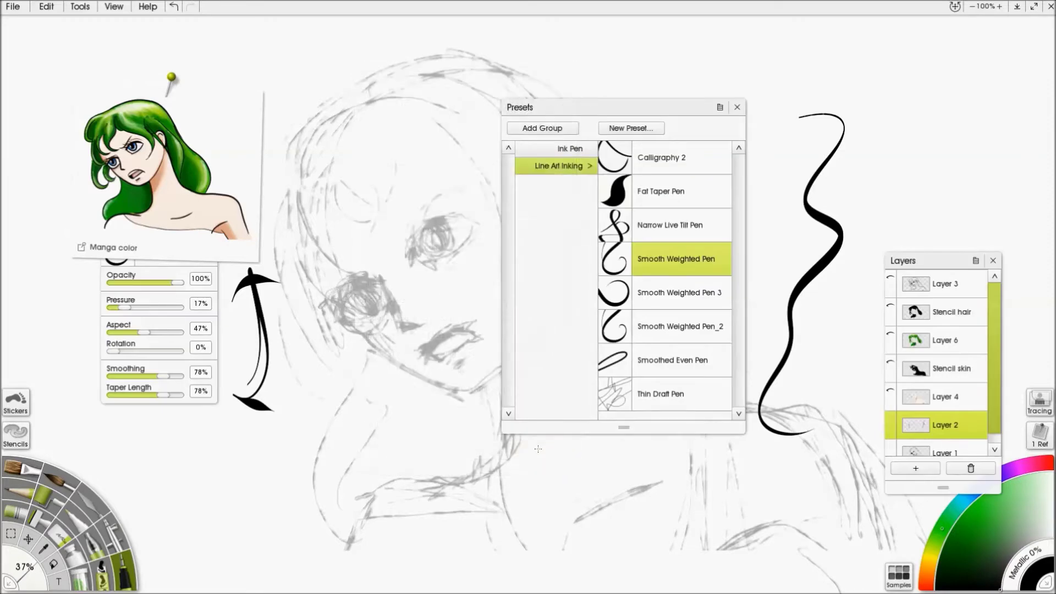
Step: Enlarge the preset list, compare the duplicate Smooth Weighted Pen_2, and return to the Smooth Weighted Pen preset
{"action": "left_click", "coordinate": [681, 326]}
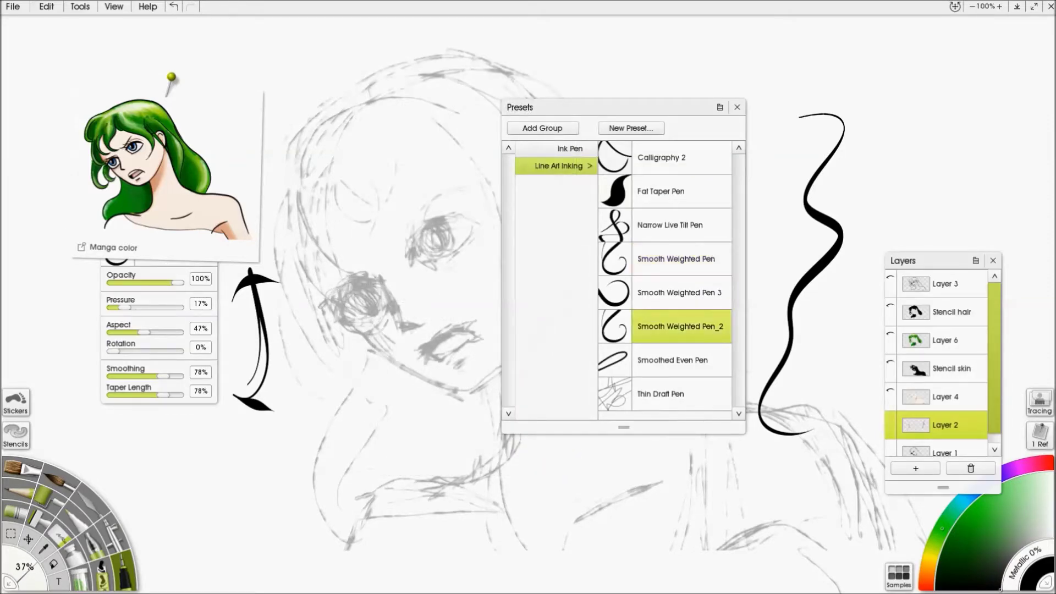
{"action": "left_click_drag", "start_coordinate": [624, 428], "coordinate": [624, 477]}
{"action": "left_click", "coordinate": [681, 258]}
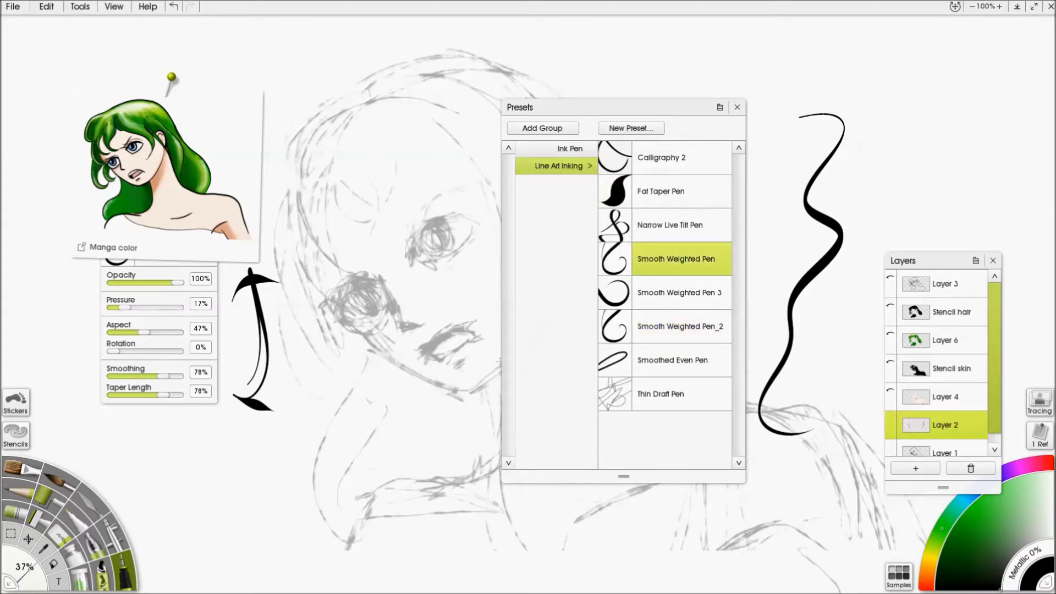
{"action": "mouse_move", "coordinate": [606, 106]}
{"action": "left_mouse_down"}
{"action": "mouse_move", "coordinate": [373, 235]}
{"action": "mouse_move", "coordinate": [107, 81]}
{"action": "left_mouse_up"}
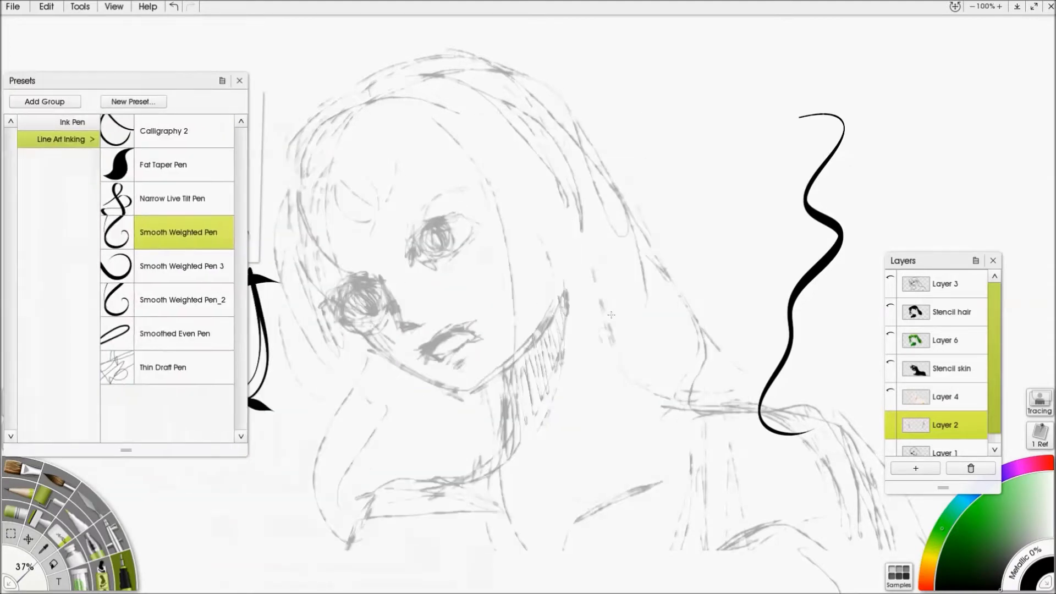
Step: Undo the test strokes beside the reference image and rearrange the panels, with Layers closed and Presets clear of the face
{"action": "key", "text": "ctrl+z"}
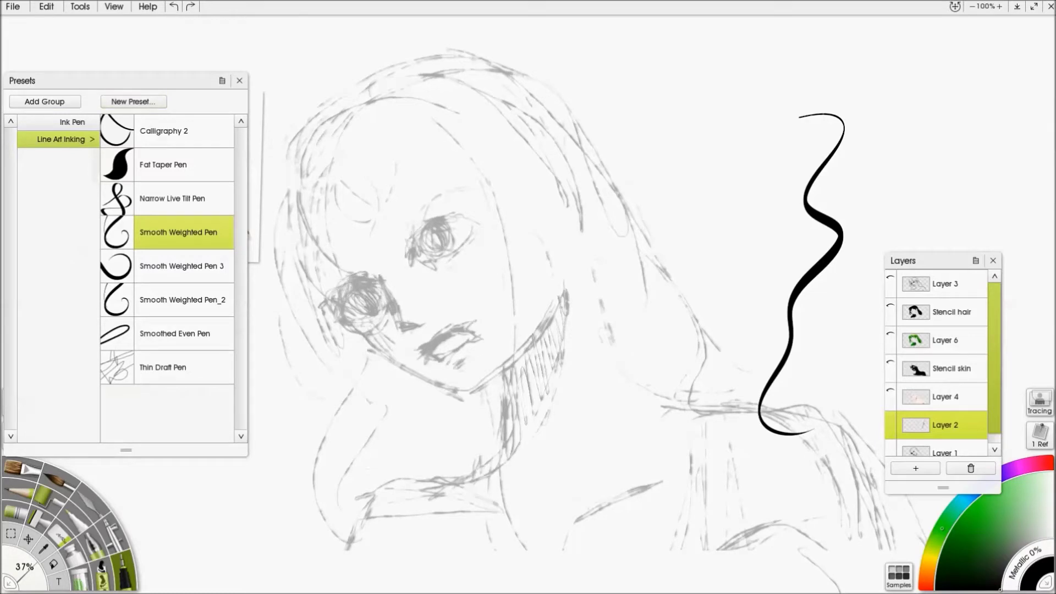
{"action": "left_click_drag", "start_coordinate": [126, 450], "coordinate": [126, 385]}
{"action": "mouse_move", "coordinate": [107, 80]}
{"action": "left_mouse_down"}
{"action": "mouse_move", "coordinate": [870, 87]}
{"action": "mouse_move", "coordinate": [811, 32]}
{"action": "mouse_move", "coordinate": [863, 50]}
{"action": "left_mouse_up"}
{"action": "left_click", "coordinate": [994, 260]}
{"action": "left_click_drag", "start_coordinate": [165, 165], "coordinate": [93, 113]}
Step: Compare strokes over the jaw and cheek, setting Smoothing to 80% and Taper Length to 72% between them
{"action": "left_click_drag", "start_coordinate": [323, 316], "coordinate": [493, 305]}
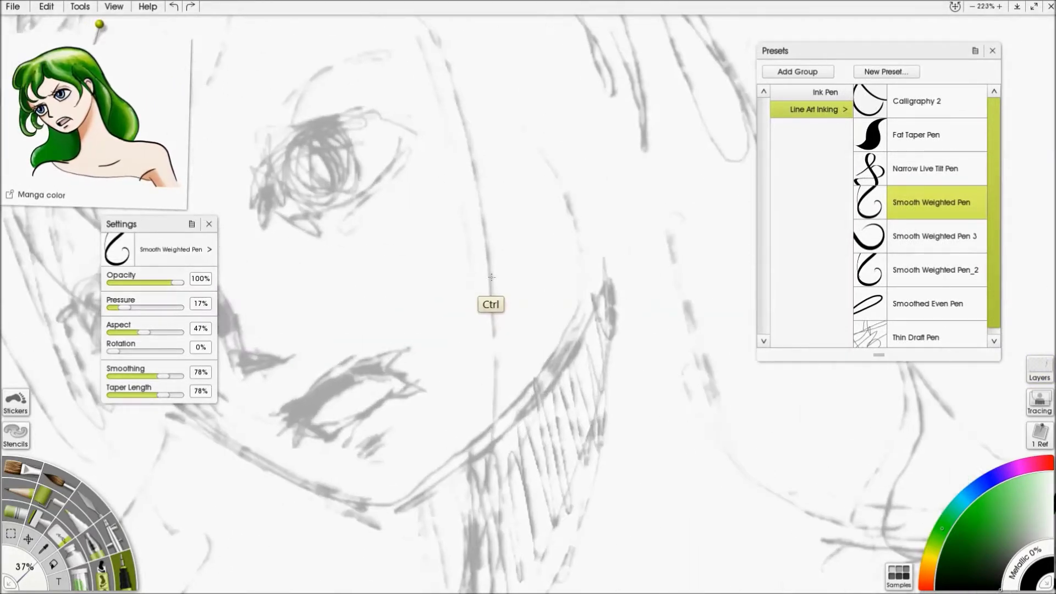
{"action": "mouse_move", "coordinate": [387, 521]}
{"action": "left_mouse_down"}
{"action": "mouse_move", "coordinate": [542, 408]}
{"action": "mouse_move", "coordinate": [599, 330]}
{"action": "mouse_move", "coordinate": [612, 193]}
{"action": "left_mouse_up"}
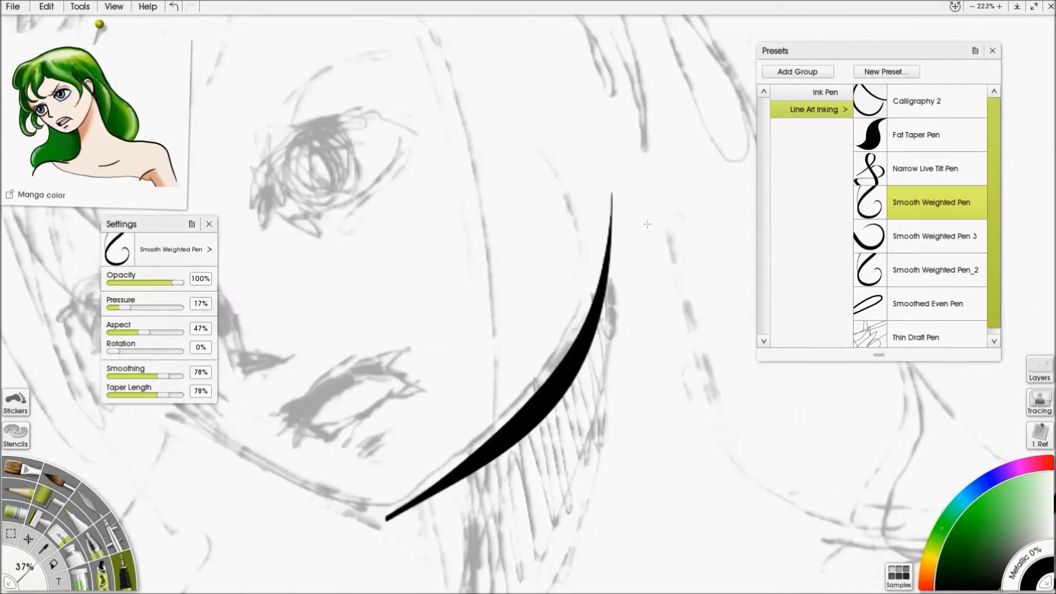
{"action": "mouse_move", "coordinate": [164, 376]}
{"action": "left_mouse_down"}
{"action": "mouse_move", "coordinate": [110, 375]}
{"action": "mouse_move", "coordinate": [166, 375]}
{"action": "mouse_move", "coordinate": [110, 394]}
{"action": "mouse_move", "coordinate": [159, 395]}
{"action": "left_mouse_up"}
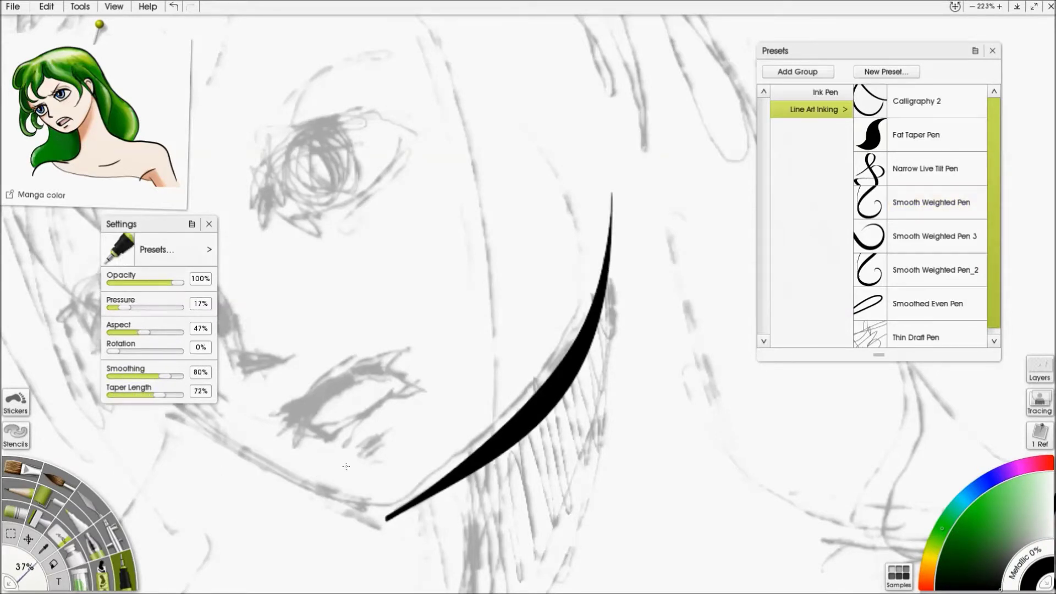
{"action": "mouse_move", "coordinate": [326, 474]}
{"action": "left_mouse_down"}
{"action": "mouse_move", "coordinate": [451, 338]}
{"action": "mouse_move", "coordinate": [554, 168]}
{"action": "left_mouse_up"}
Step: Test a stroke over the cheek at minimal smoothing, and set the pen's Smoothing to 27%
{"action": "left_click_drag", "start_coordinate": [165, 376], "coordinate": [117, 376]}
{"action": "left_click_drag", "start_coordinate": [312, 446], "coordinate": [595, 160]}
{"action": "mouse_move", "coordinate": [117, 376]}
{"action": "left_mouse_down"}
{"action": "mouse_move", "coordinate": [177, 376]}
{"action": "mouse_move", "coordinate": [131, 376]}
{"action": "left_mouse_up"}
Step: Enlarge the pen to 325% and draw a thick test stroke across the neck
{"action": "left_click_drag", "start_coordinate": [22, 573], "coordinate": [35, 562]}
{"action": "left_click_drag", "start_coordinate": [364, 506], "coordinate": [572, 483], "text": "shift"}
{"action": "left_click_drag", "start_coordinate": [489, 553], "coordinate": [718, 240]}
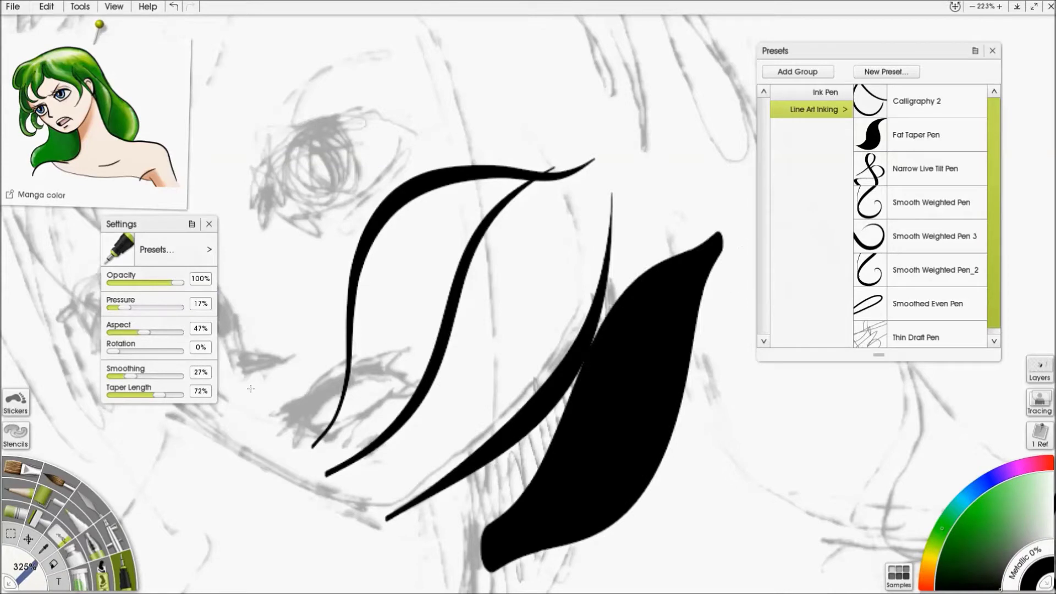
Step: Undo the four test strokes over the face and draw one thick leaf-shaped stroke across the cheek
{"action": "key", "text": "ctrl+z"}
{"action": "key", "text": "ctrl+z"}
{"action": "key", "text": "ctrl+z"}
{"action": "key", "text": "ctrl+z"}
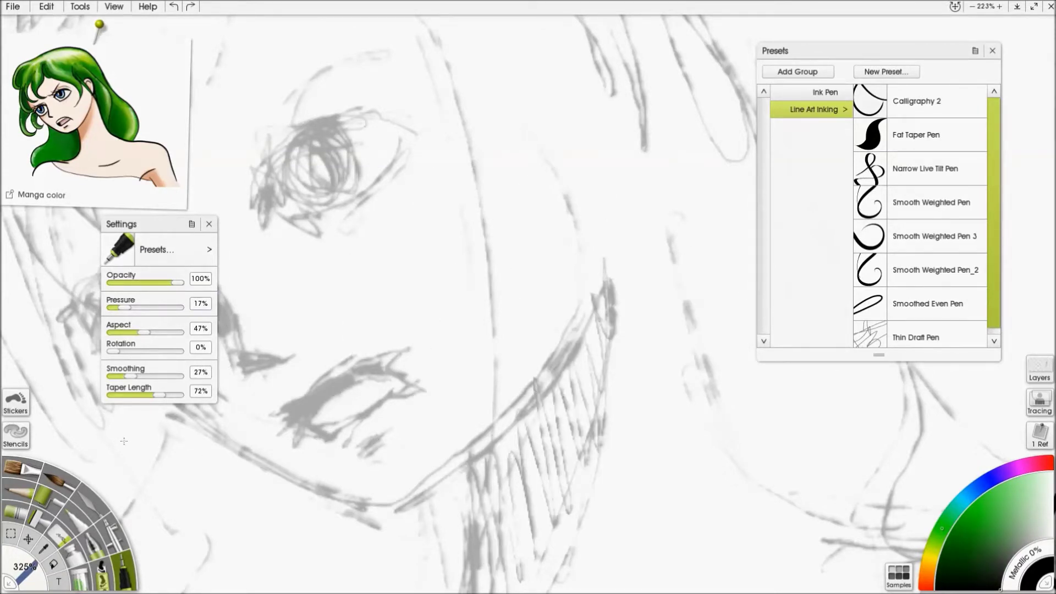
{"action": "mouse_move", "coordinate": [421, 288]}
{"action": "left_mouse_down"}
{"action": "mouse_move", "coordinate": [608, 287]}
{"action": "mouse_move", "coordinate": [608, 260]}
{"action": "left_mouse_up"}
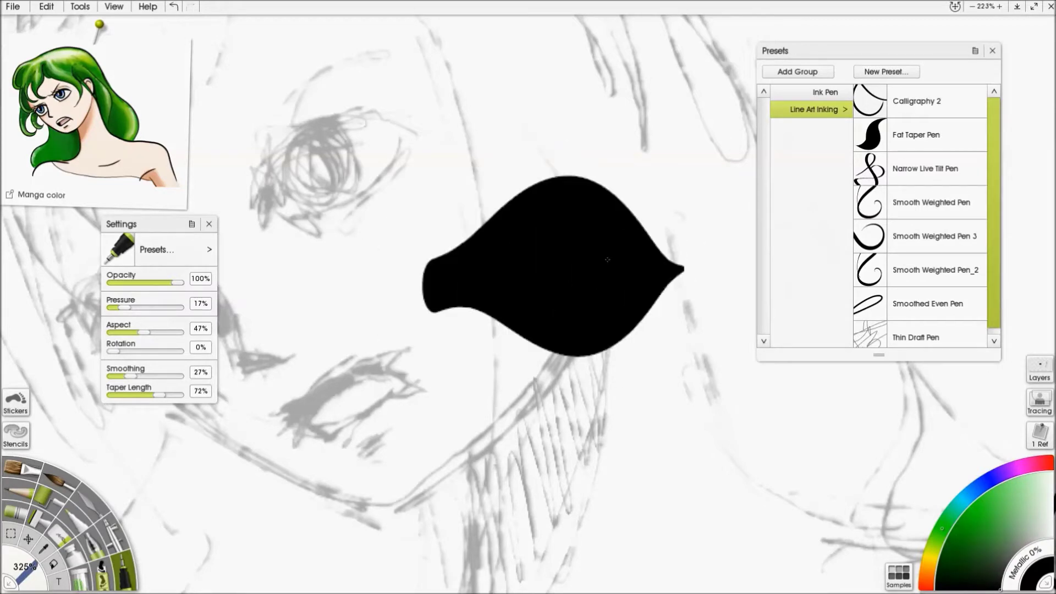
Step: Reduce the pen's tool size to 100%, and resize it further to 56%
{"action": "left_click", "coordinate": [24, 567]}
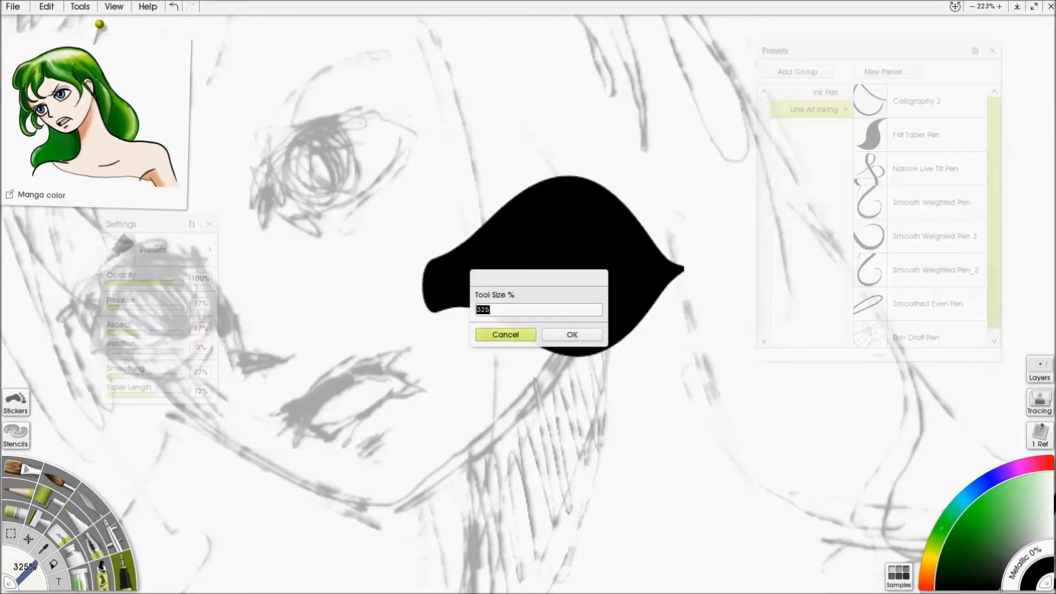
{"action": "left_click", "coordinate": [505, 333]}
{"action": "left_click", "coordinate": [54, 564]}
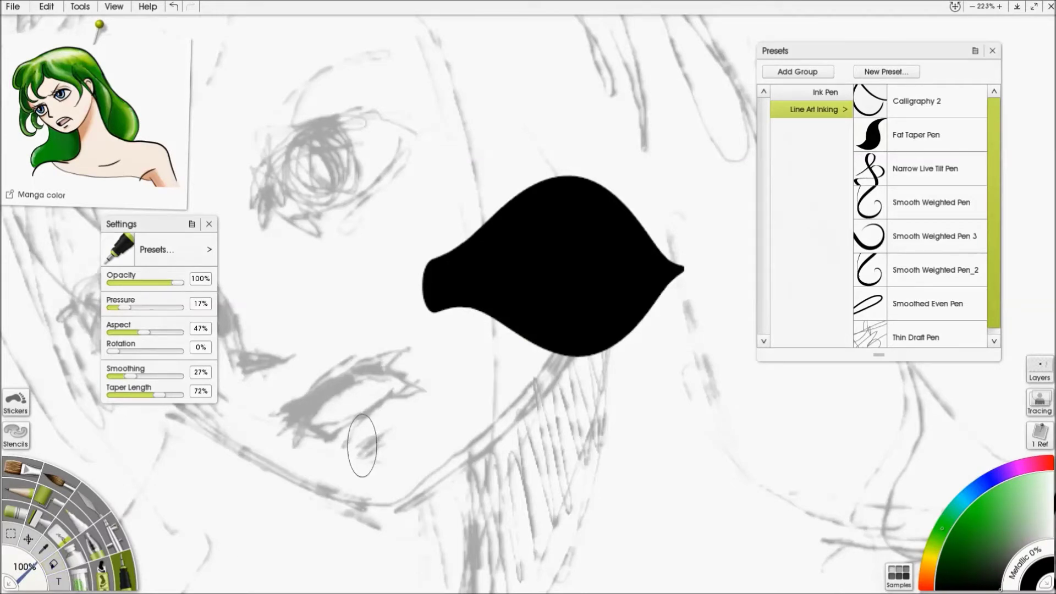
{"action": "mouse_move", "coordinate": [352, 447]}
{"action": "left_mouse_down", "text": "shift"}
{"action": "mouse_move", "coordinate": [983, 449]}
{"action": "mouse_move", "coordinate": [508, 427]}
{"action": "mouse_move", "coordinate": [254, 430]}
{"action": "left_mouse_up", "text": "shift"}
{"action": "key", "text": "bracketright"}
{"action": "key", "text": "bracketright"}
{"action": "key", "text": "bracketright"}
{"action": "key", "text": "bracketright"}
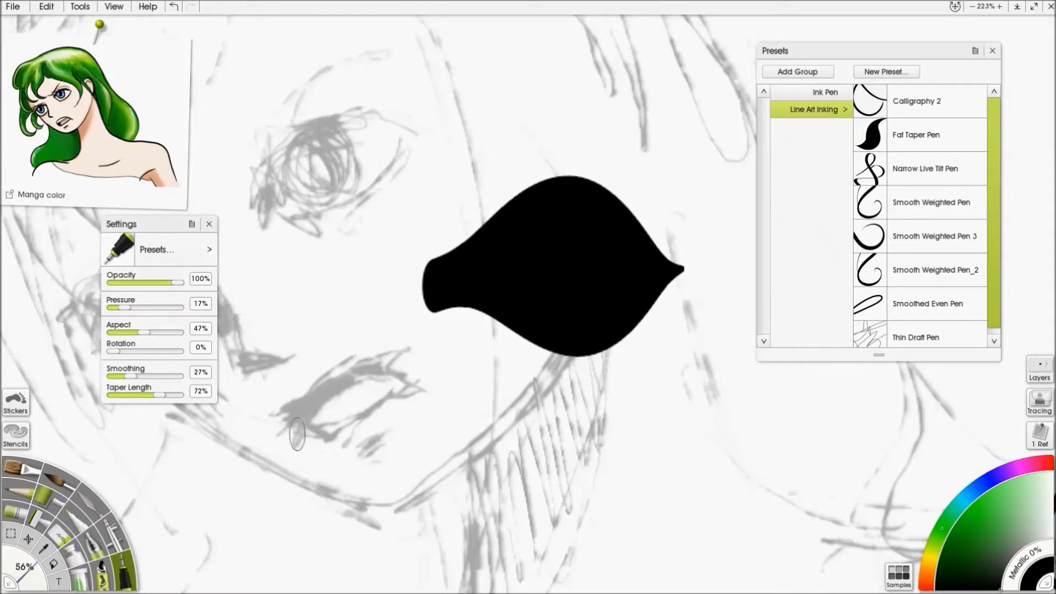
Step: Undo the thick leaf-shaped stroke, and ink the jawline with one tapering stroke at an 85% tool size
{"action": "mouse_move", "coordinate": [338, 461]}
{"action": "left_mouse_down"}
{"action": "mouse_move", "coordinate": [429, 408]}
{"action": "mouse_move", "coordinate": [692, 360]}
{"action": "left_mouse_up"}
{"action": "key", "text": "ctrl+z"}
{"action": "key", "text": "ctrl+z"}
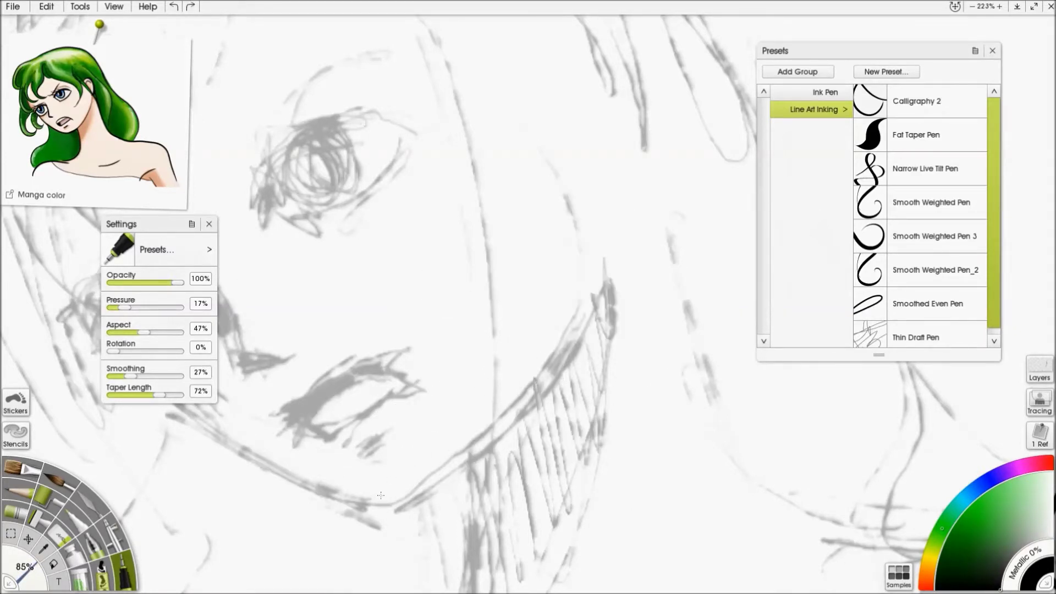
{"action": "mouse_move", "coordinate": [383, 514]}
{"action": "left_mouse_down"}
{"action": "mouse_move", "coordinate": [514, 419]}
{"action": "mouse_move", "coordinate": [618, 212]}
{"action": "left_mouse_up"}
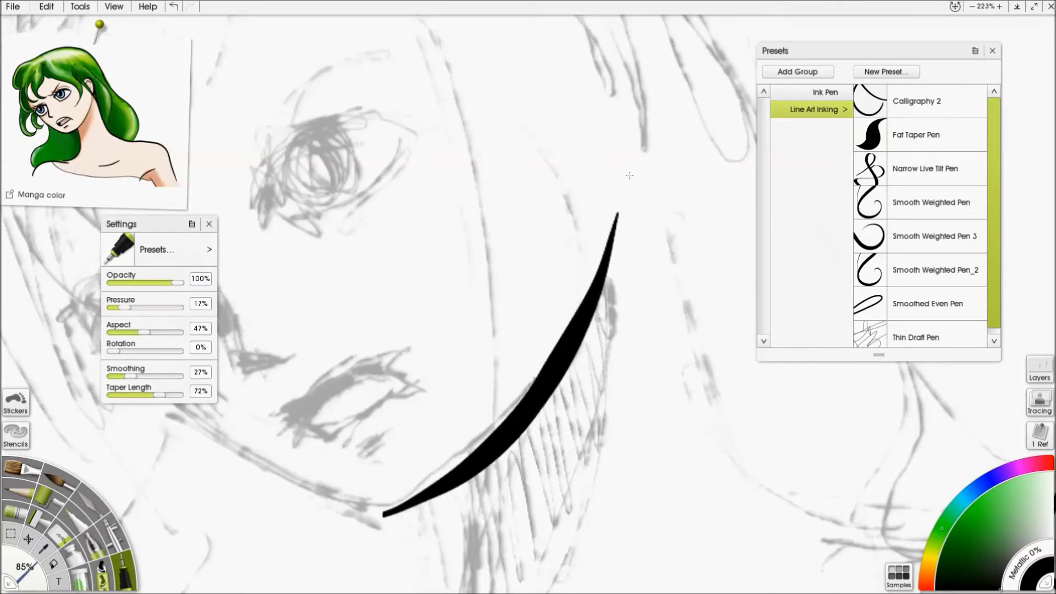
Step: Ink the larger eye's upper lid and, with Aspect set to 92% and Smoothing to 34%, its lower lid
{"action": "left_click_drag", "start_coordinate": [585, 135], "coordinate": [643, 255]}
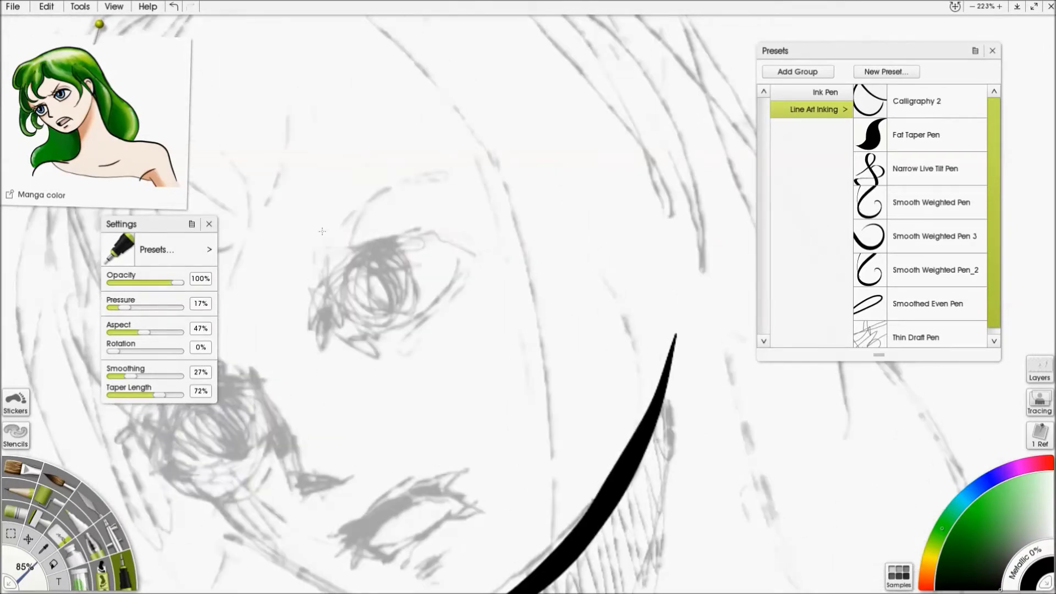
{"action": "mouse_move", "coordinate": [304, 326]}
{"action": "left_mouse_down"}
{"action": "mouse_move", "coordinate": [436, 220]}
{"action": "mouse_move", "coordinate": [491, 245]}
{"action": "left_mouse_up"}
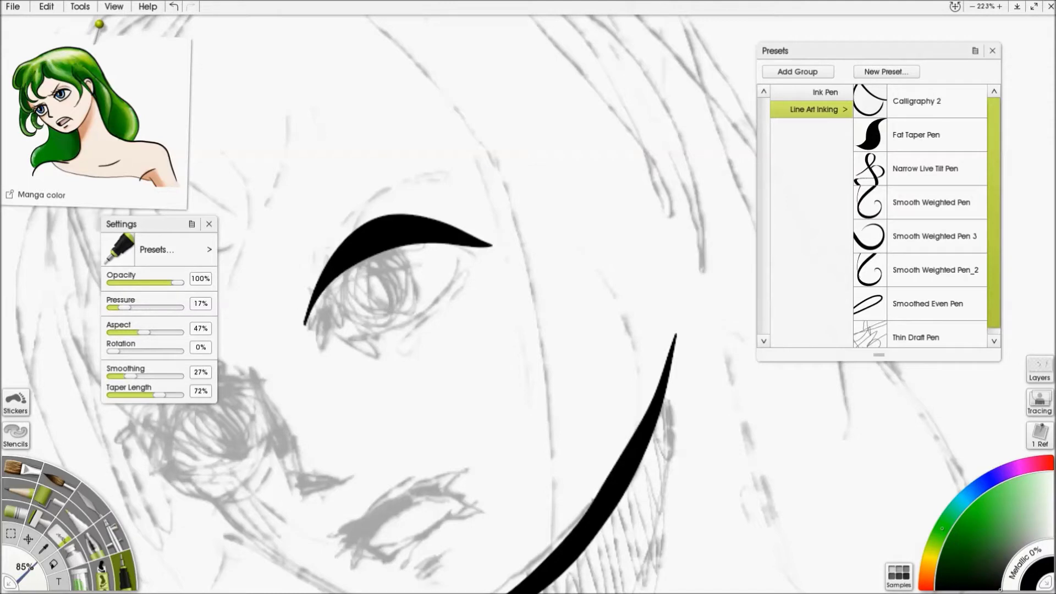
{"action": "left_click_drag", "start_coordinate": [131, 376], "coordinate": [135, 377]}
{"action": "left_click_drag", "start_coordinate": [144, 332], "coordinate": [174, 333]}
{"action": "mouse_move", "coordinate": [350, 367]}
{"action": "left_mouse_down"}
{"action": "mouse_move", "coordinate": [427, 387]}
{"action": "mouse_move", "coordinate": [618, 245]}
{"action": "left_mouse_up"}
{"action": "key", "text": "ctrl+z"}
{"action": "mouse_move", "coordinate": [321, 337]}
{"action": "left_mouse_down"}
{"action": "mouse_move", "coordinate": [421, 316]}
{"action": "mouse_move", "coordinate": [494, 242]}
{"action": "left_mouse_up"}
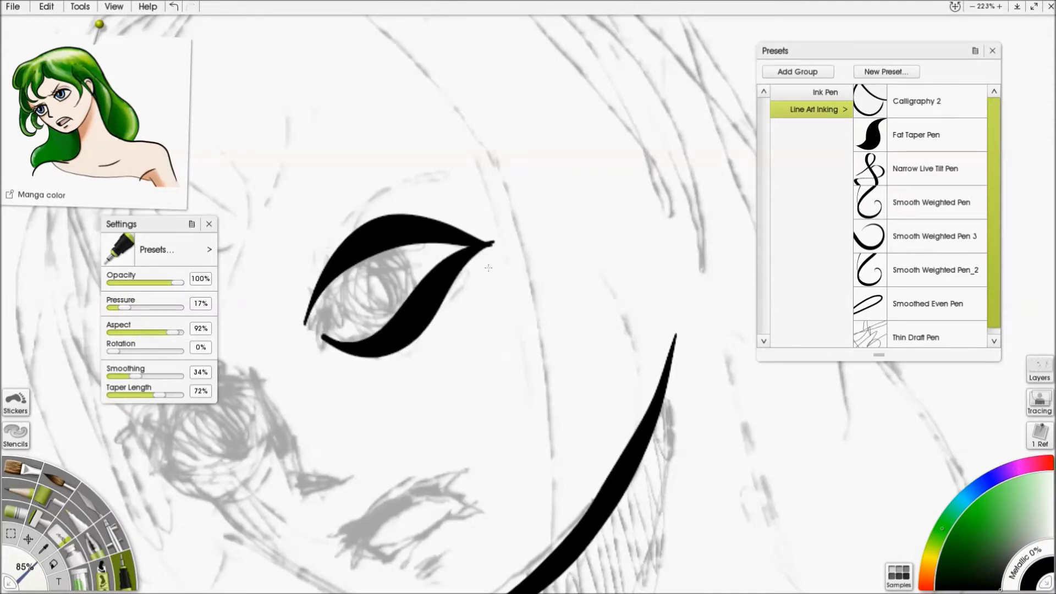
Step: Ink the other eye's lower lid at 27% tool size, and its upper lid and the larger eye's brow with Taper Length at 2%
{"action": "left_click_drag", "start_coordinate": [387, 262], "coordinate": [526, 222]}
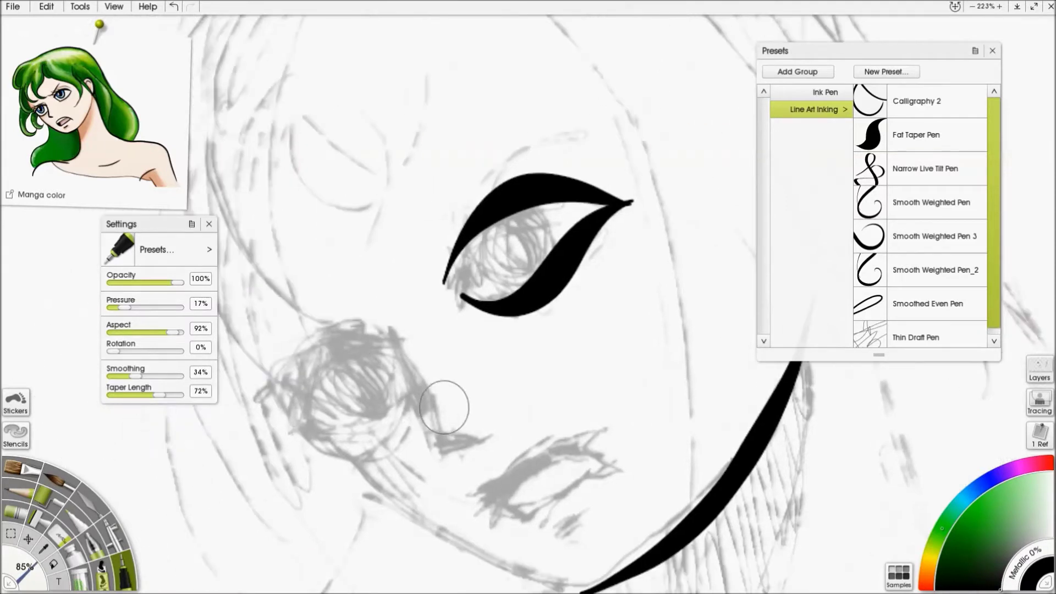
{"action": "mouse_move", "coordinate": [445, 407]}
{"action": "left_mouse_down"}
{"action": "mouse_move", "coordinate": [366, 422]}
{"action": "mouse_move", "coordinate": [410, 338]}
{"action": "left_mouse_up"}
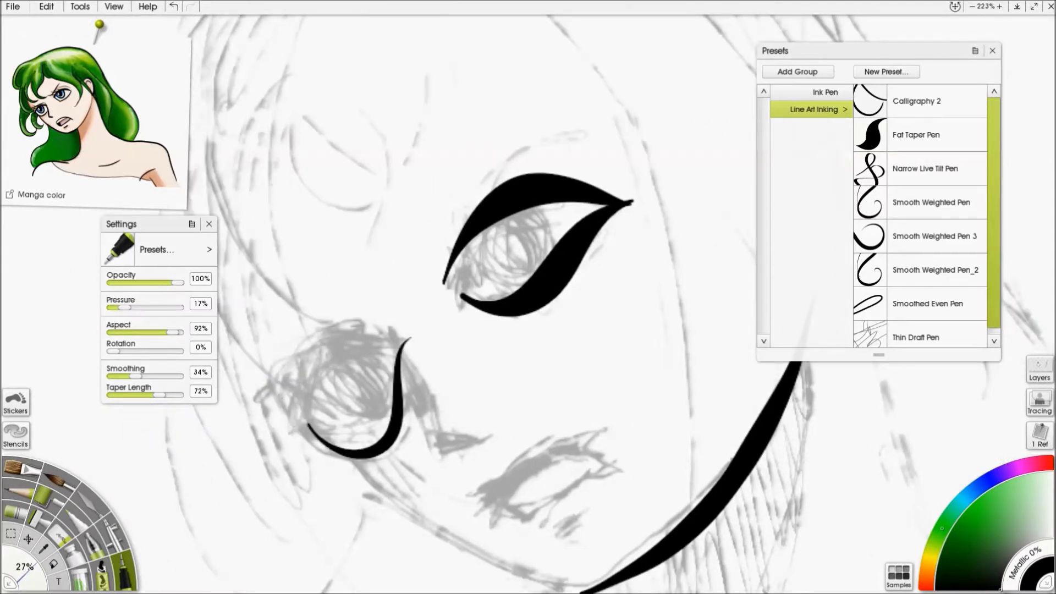
{"action": "left_click_drag", "start_coordinate": [159, 395], "coordinate": [110, 395]}
{"action": "left_click_drag", "start_coordinate": [266, 419], "coordinate": [410, 339]}
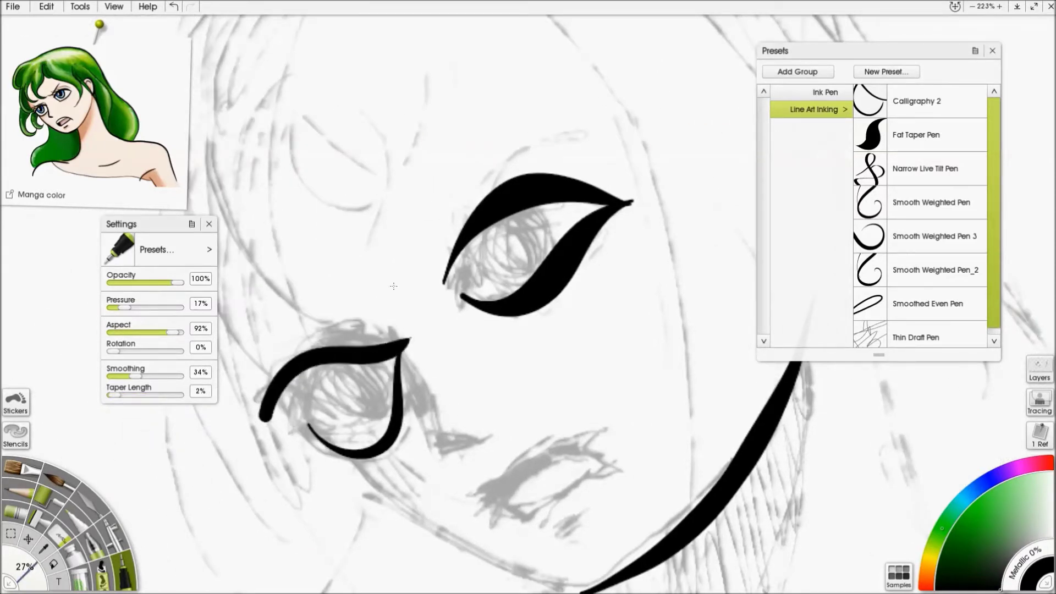
{"action": "left_click_drag", "start_coordinate": [374, 217], "coordinate": [599, 65]}
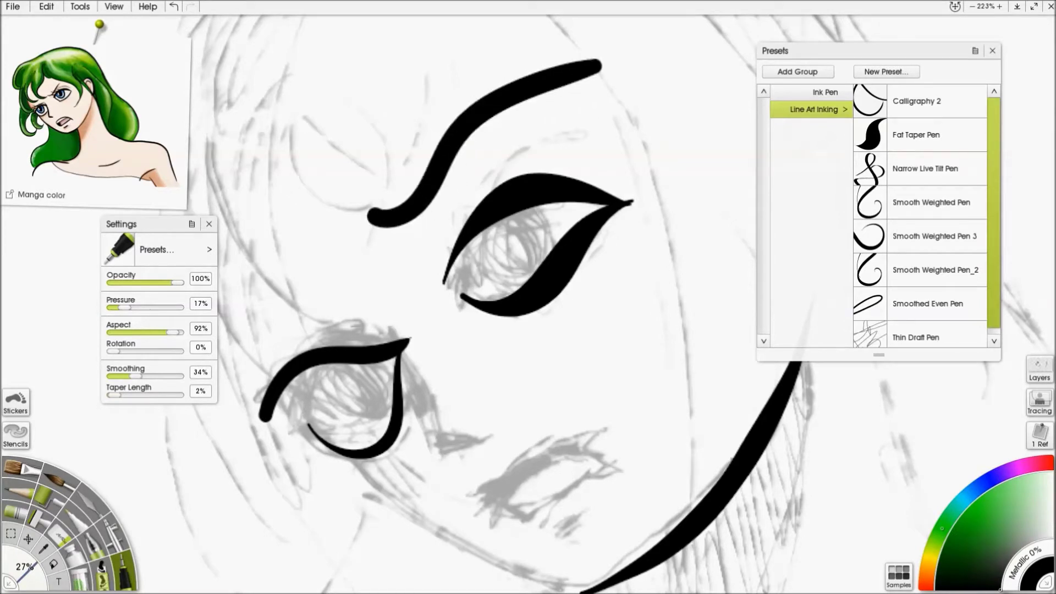
Step: Lower Aspect to its minimum to ink the nose line and scribble over the mouth, and set Aspect to 55%
{"action": "left_click_drag", "start_coordinate": [175, 332], "coordinate": [108, 333]}
{"action": "mouse_move", "coordinate": [474, 365]}
{"action": "left_mouse_down"}
{"action": "mouse_move", "coordinate": [611, 295]}
{"action": "mouse_move", "coordinate": [667, 286]}
{"action": "left_mouse_up"}
{"action": "mouse_move", "coordinate": [647, 332]}
{"action": "left_mouse_down"}
{"action": "mouse_move", "coordinate": [629, 411]}
{"action": "mouse_move", "coordinate": [574, 470]}
{"action": "mouse_move", "coordinate": [633, 498]}
{"action": "mouse_move", "coordinate": [703, 407]}
{"action": "left_mouse_up"}
{"action": "left_click_drag", "start_coordinate": [113, 332], "coordinate": [150, 332]}
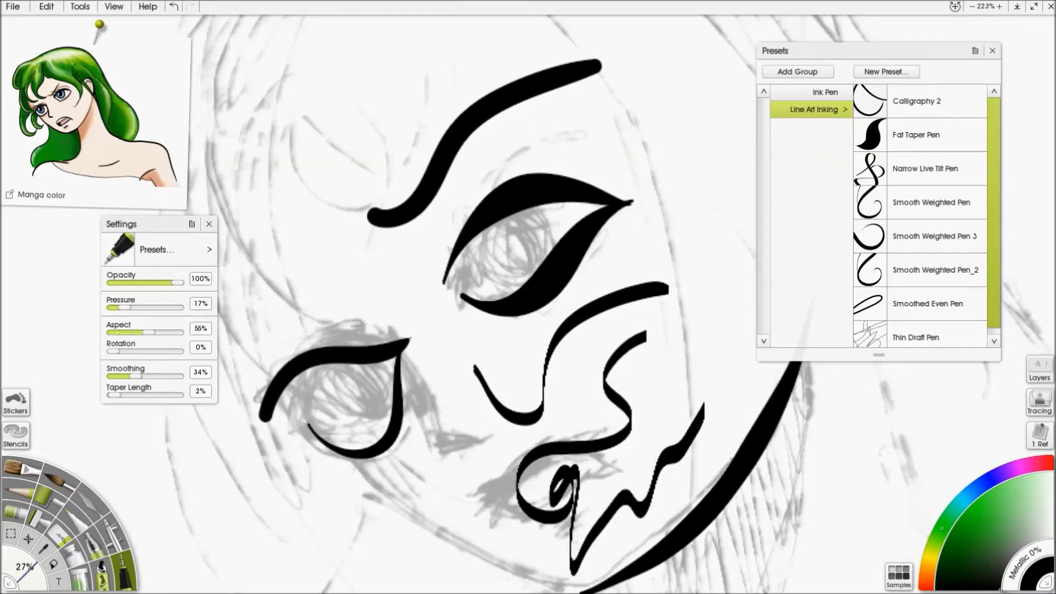
Step: Test wavy strokes across the cheek with Smoothing at 44% and Taper Length at 47%, before and after raising Pressure to 100%
{"action": "mouse_move", "coordinate": [136, 376]}
{"action": "left_mouse_down"}
{"action": "mouse_move", "coordinate": [127, 377]}
{"action": "mouse_move", "coordinate": [175, 376]}
{"action": "mouse_move", "coordinate": [129, 376]}
{"action": "mouse_move", "coordinate": [142, 377]}
{"action": "mouse_move", "coordinate": [143, 395]}
{"action": "left_mouse_up"}
{"action": "left_click_drag", "start_coordinate": [646, 355], "coordinate": [867, 367]}
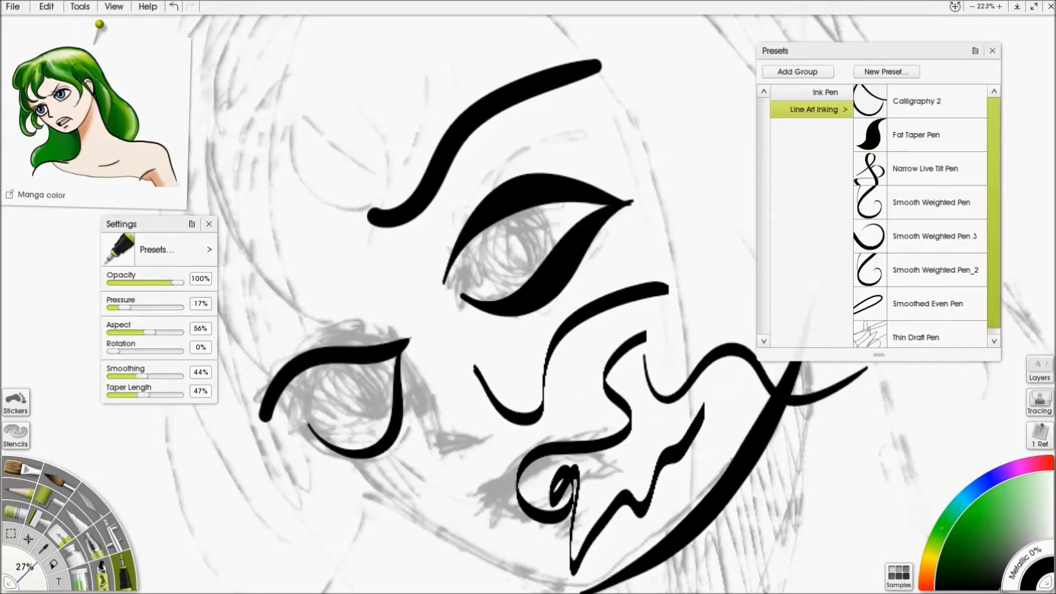
{"action": "left_click_drag", "start_coordinate": [633, 201], "coordinate": [431, 228]}
{"action": "left_click_drag", "start_coordinate": [124, 308], "coordinate": [184, 307]}
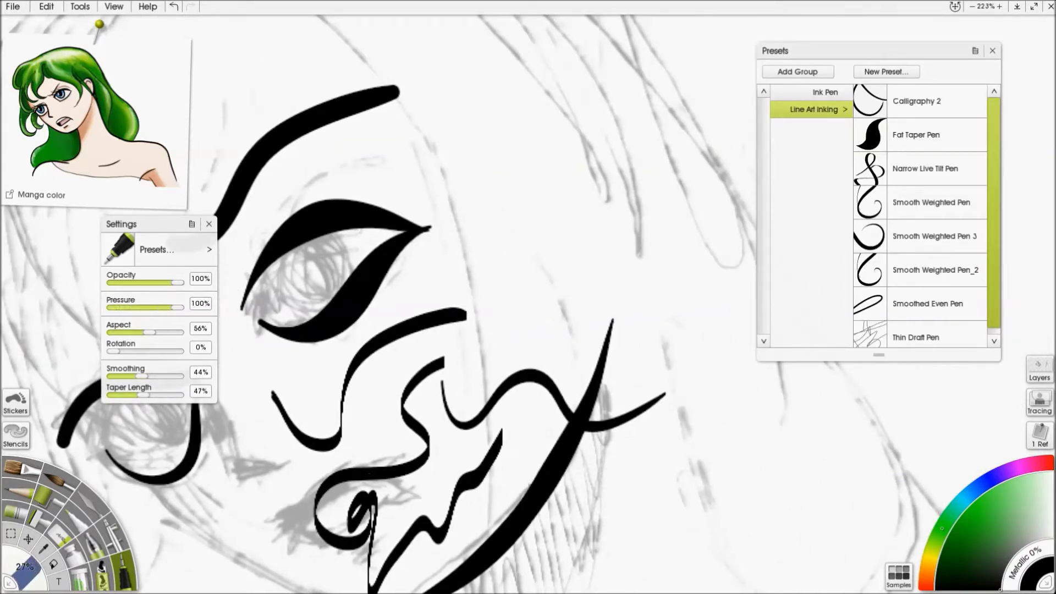
{"action": "mouse_move", "coordinate": [461, 205]}
{"action": "left_mouse_down"}
{"action": "mouse_move", "coordinate": [600, 484]}
{"action": "mouse_move", "coordinate": [725, 465]}
{"action": "left_mouse_up"}
Step: Set Smoothing and Taper Length to 0%, and test wavy strokes over the hair before and after lowering Pressure to 40%
{"action": "mouse_move", "coordinate": [142, 376]}
{"action": "left_mouse_down"}
{"action": "mouse_move", "coordinate": [107, 376]}
{"action": "mouse_move", "coordinate": [107, 394]}
{"action": "left_mouse_up"}
{"action": "mouse_move", "coordinate": [421, 144]}
{"action": "left_mouse_down"}
{"action": "mouse_move", "coordinate": [504, 104]}
{"action": "mouse_move", "coordinate": [734, 489]}
{"action": "left_mouse_up"}
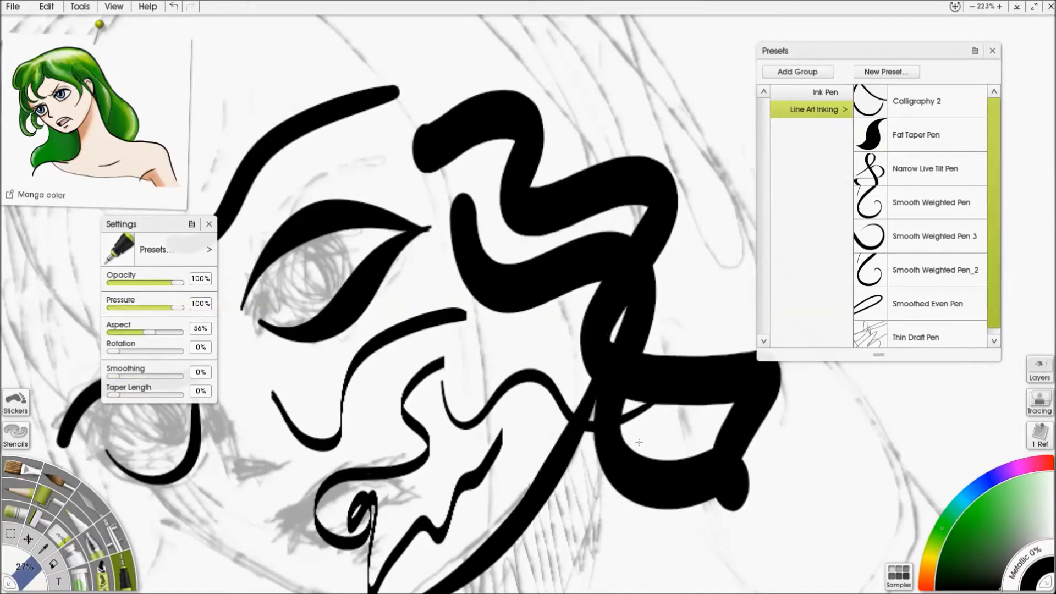
{"action": "left_click_drag", "start_coordinate": [183, 307], "coordinate": [138, 307]}
{"action": "mouse_move", "coordinate": [562, 46]}
{"action": "left_mouse_down"}
{"action": "mouse_move", "coordinate": [638, 176]}
{"action": "mouse_move", "coordinate": [875, 418]}
{"action": "mouse_move", "coordinate": [866, 556]}
{"action": "left_mouse_up"}
Step: Set Aspect to 100% and test a wavy stroke over the forehead, and another below the face with Pressure at 100%
{"action": "scroll", "coordinate": [429, 362], "scroll_direction": "down", "scroll_amount": 3}
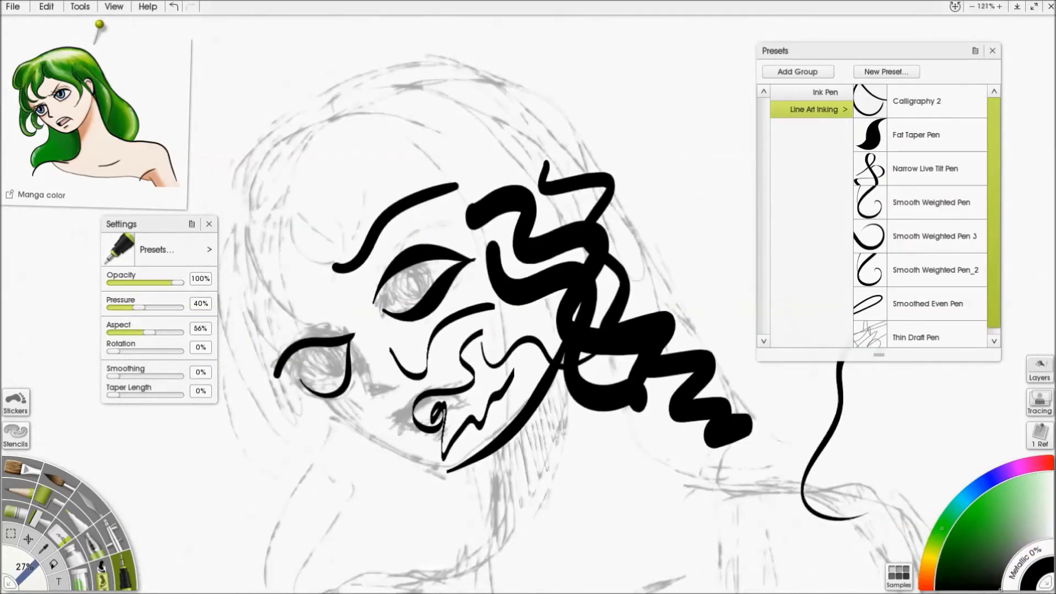
{"action": "left_click_drag", "start_coordinate": [150, 332], "coordinate": [183, 333]}
{"action": "mouse_move", "coordinate": [268, 191]}
{"action": "left_mouse_down"}
{"action": "mouse_move", "coordinate": [308, 159]}
{"action": "mouse_move", "coordinate": [574, 79]}
{"action": "mouse_move", "coordinate": [704, 165]}
{"action": "mouse_move", "coordinate": [710, 192]}
{"action": "left_mouse_up"}
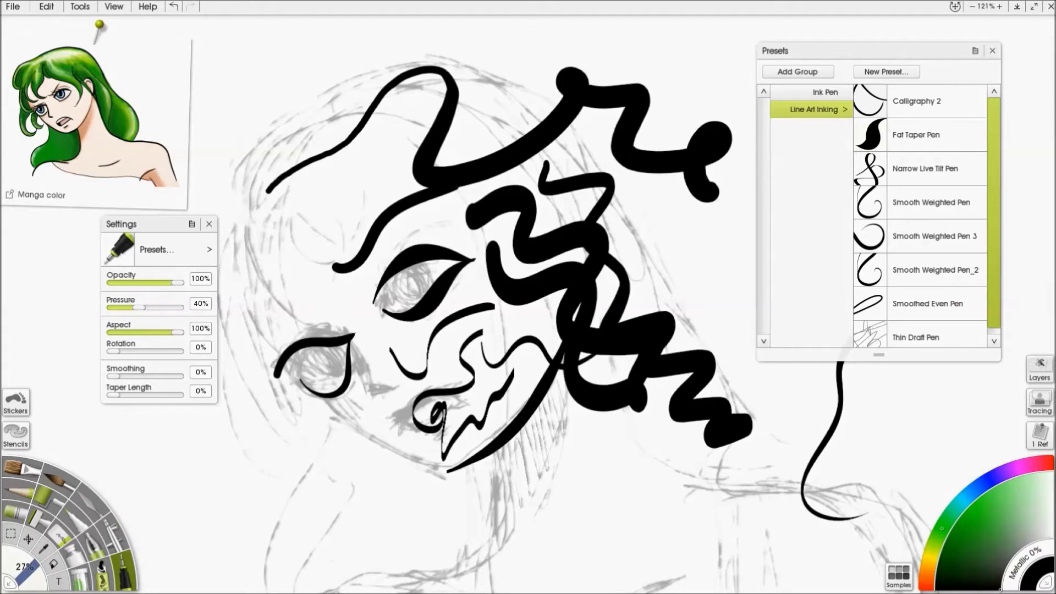
{"action": "mouse_move", "coordinate": [142, 307]}
{"action": "left_mouse_down"}
{"action": "mouse_move", "coordinate": [111, 307]}
{"action": "mouse_move", "coordinate": [183, 307]}
{"action": "left_mouse_up"}
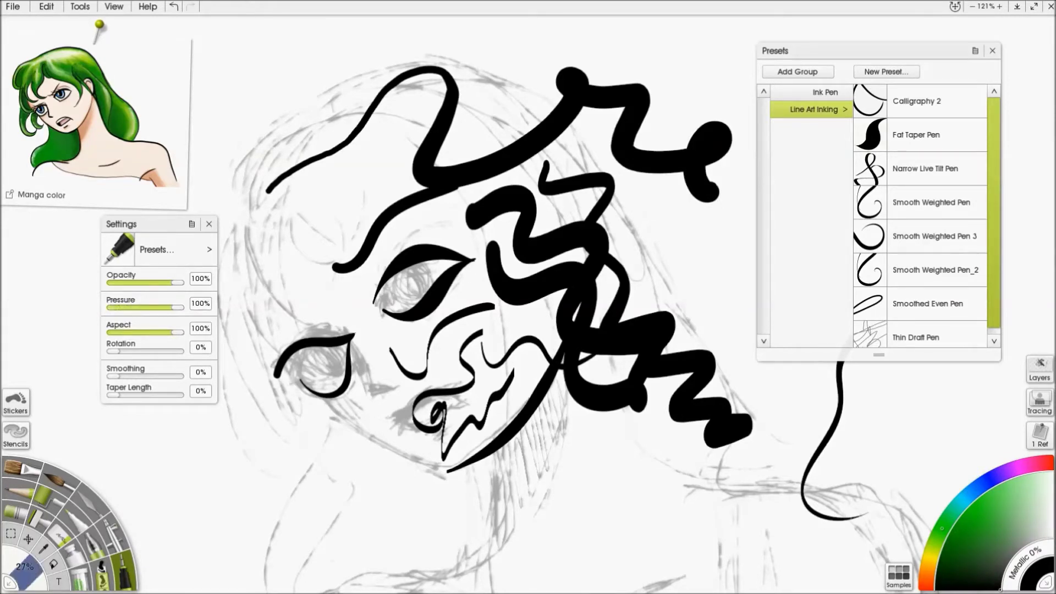
{"action": "mouse_move", "coordinate": [144, 488]}
{"action": "left_mouse_down"}
{"action": "mouse_move", "coordinate": [275, 425]}
{"action": "mouse_move", "coordinate": [498, 502]}
{"action": "left_mouse_up"}
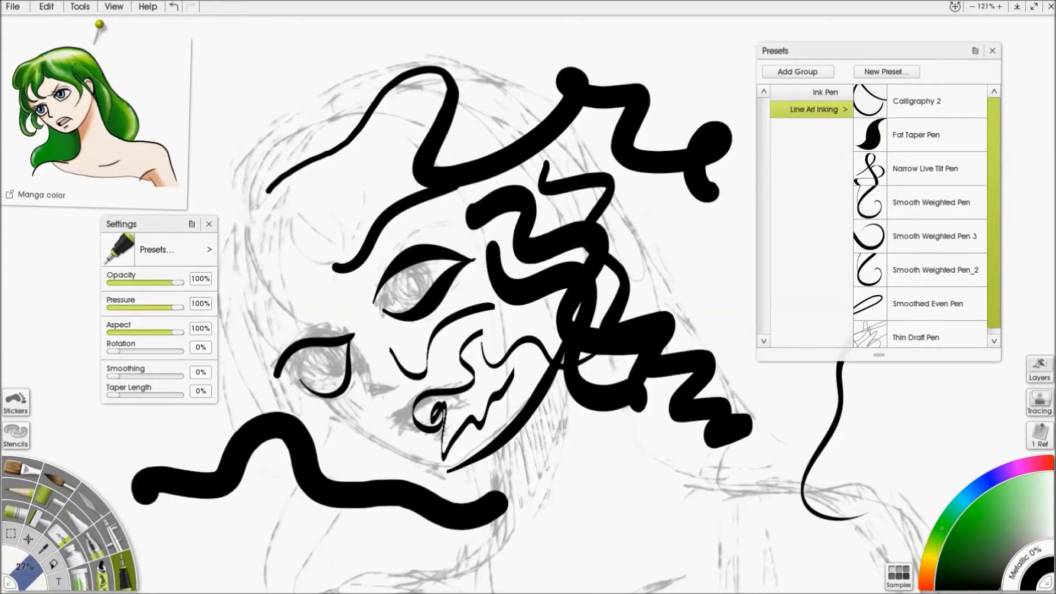
Step: Set Smoothing to 55% and Taper Length to 54%, test a short thick stroke beside the chin, and lower Pressure to 66%
{"action": "left_click_drag", "start_coordinate": [113, 376], "coordinate": [148, 395]}
{"action": "left_click_drag", "start_coordinate": [145, 439], "coordinate": [283, 391]}
{"action": "left_click_drag", "start_coordinate": [177, 307], "coordinate": [156, 307]}
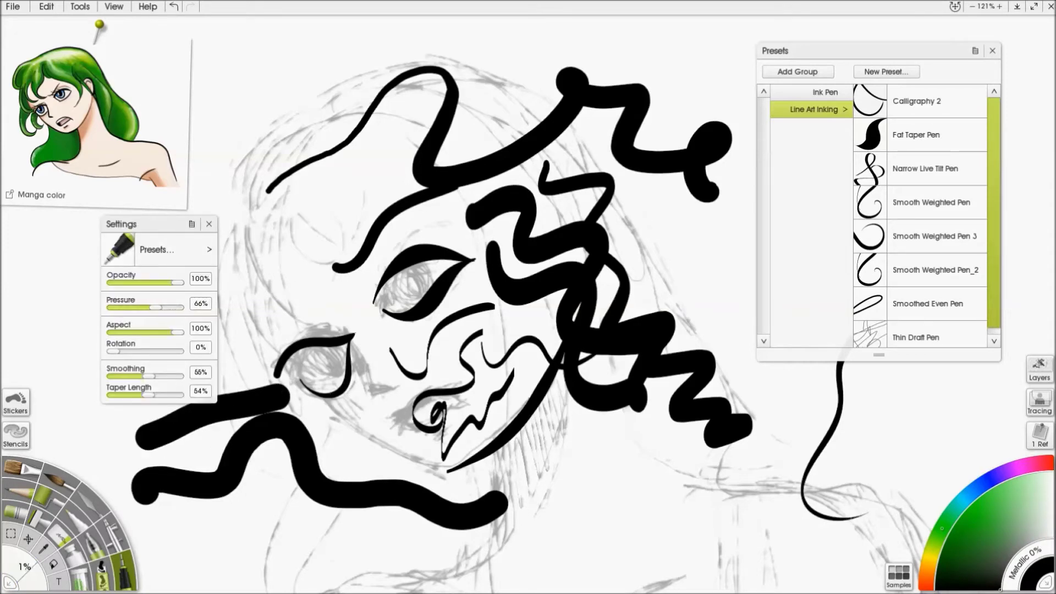
Step: Move the Settings panel over the reference image, and test thick strokes beside the face with Pressure raised to 89%
{"action": "left_click_drag", "start_coordinate": [158, 213], "coordinate": [90, 149]}
{"action": "mouse_move", "coordinate": [129, 382]}
{"action": "left_mouse_down"}
{"action": "mouse_move", "coordinate": [207, 271]}
{"action": "mouse_move", "coordinate": [271, 258]}
{"action": "left_mouse_up"}
{"action": "left_click_drag", "start_coordinate": [127, 396], "coordinate": [300, 273]}
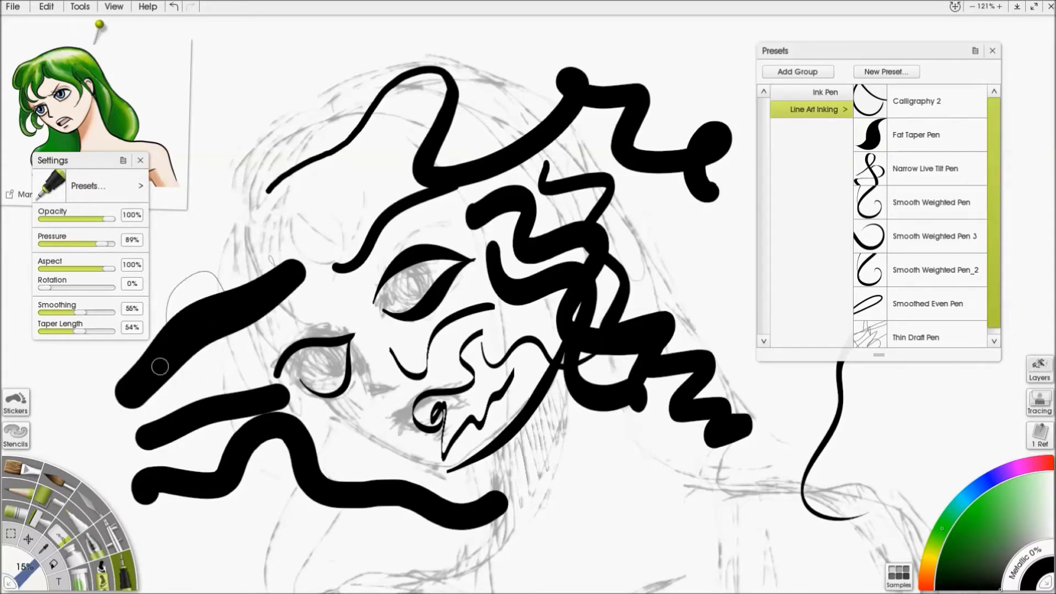
{"action": "left_click_drag", "start_coordinate": [151, 370], "coordinate": [193, 412]}
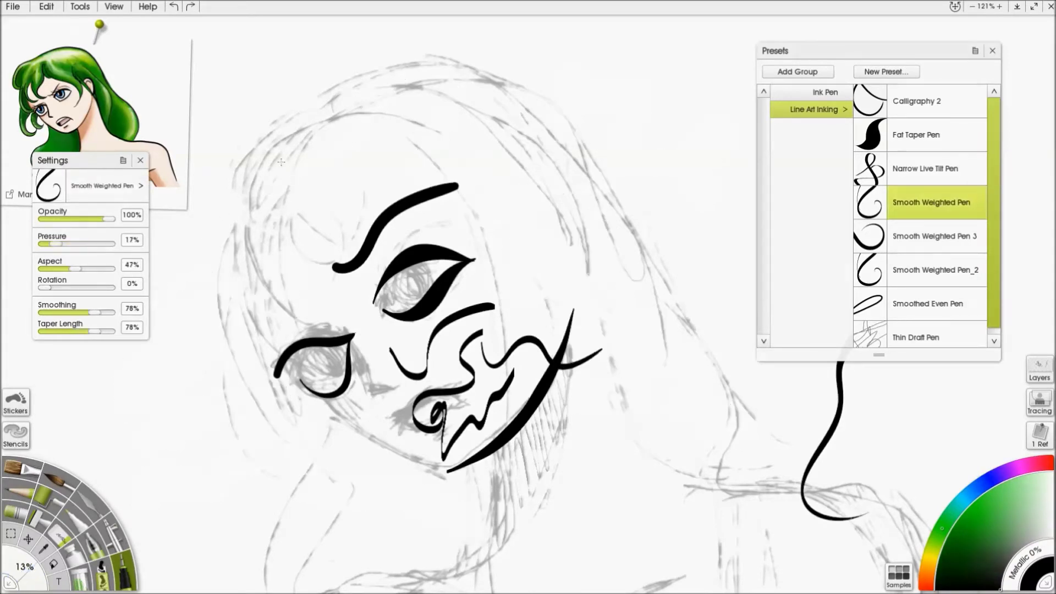
Step: Replace the thick test strokes with thin curved strands over the bangs, using the Smooth Weighted Pen preset at 13% size
{"action": "left_click_drag", "start_coordinate": [317, 141], "coordinate": [291, 312]}
{"action": "left_click_drag", "start_coordinate": [231, 190], "coordinate": [289, 312]}
{"action": "left_click_drag", "start_coordinate": [214, 215], "coordinate": [277, 328]}
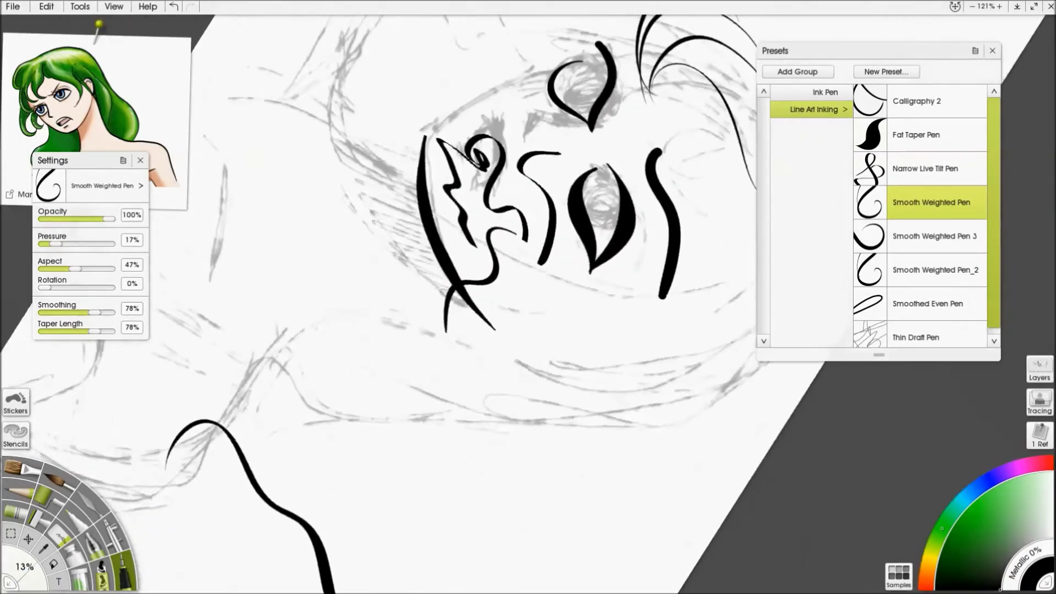
Step: Rotate the canvas and handwrite the word "Alt" on the blank area beside the hair
{"action": "mouse_move", "coordinate": [326, 482]}
{"action": "left_mouse_down"}
{"action": "mouse_move", "coordinate": [323, 423]}
{"action": "mouse_move", "coordinate": [370, 469]}
{"action": "left_mouse_up"}
{"action": "left_click_drag", "start_coordinate": [328, 463], "coordinate": [354, 452]}
{"action": "left_click_drag", "start_coordinate": [367, 412], "coordinate": [396, 462]}
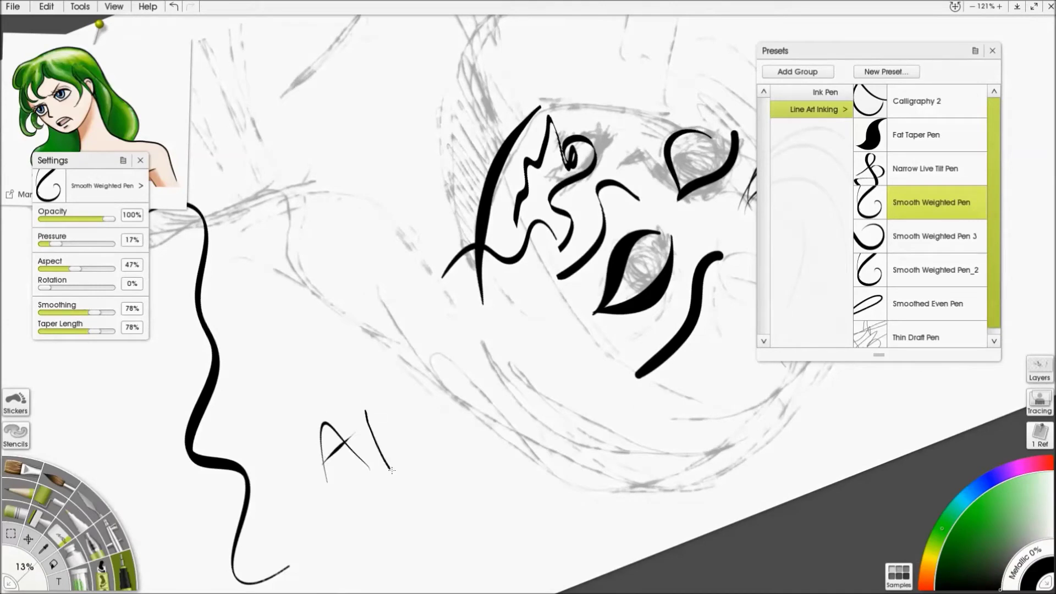
{"action": "mouse_move", "coordinate": [413, 399]}
{"action": "left_mouse_down"}
{"action": "mouse_move", "coordinate": [456, 435]}
{"action": "mouse_move", "coordinate": [437, 403]}
{"action": "left_mouse_up"}
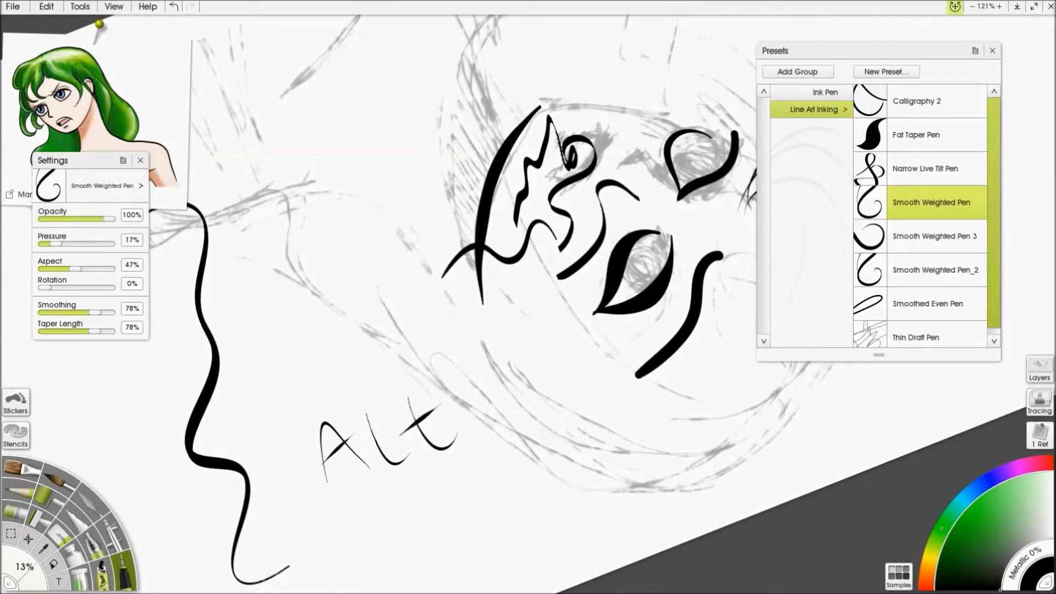
Step: Show the canvas positioner, rotate the canvas to 357°, and undo the handwritten word, the thin bang strands and the mouth scribbles
{"action": "left_click", "coordinate": [955, 6]}
{"action": "mouse_move", "coordinate": [936, 192]}
{"action": "left_mouse_down"}
{"action": "mouse_move", "coordinate": [688, 426]}
{"action": "mouse_move", "coordinate": [562, 469]}
{"action": "mouse_move", "coordinate": [544, 450]}
{"action": "mouse_move", "coordinate": [540, 391]}
{"action": "mouse_move", "coordinate": [598, 407]}
{"action": "mouse_move", "coordinate": [527, 426]}
{"action": "mouse_move", "coordinate": [598, 413]}
{"action": "mouse_move", "coordinate": [543, 391]}
{"action": "mouse_move", "coordinate": [570, 384]}
{"action": "mouse_move", "coordinate": [560, 383]}
{"action": "left_mouse_up"}
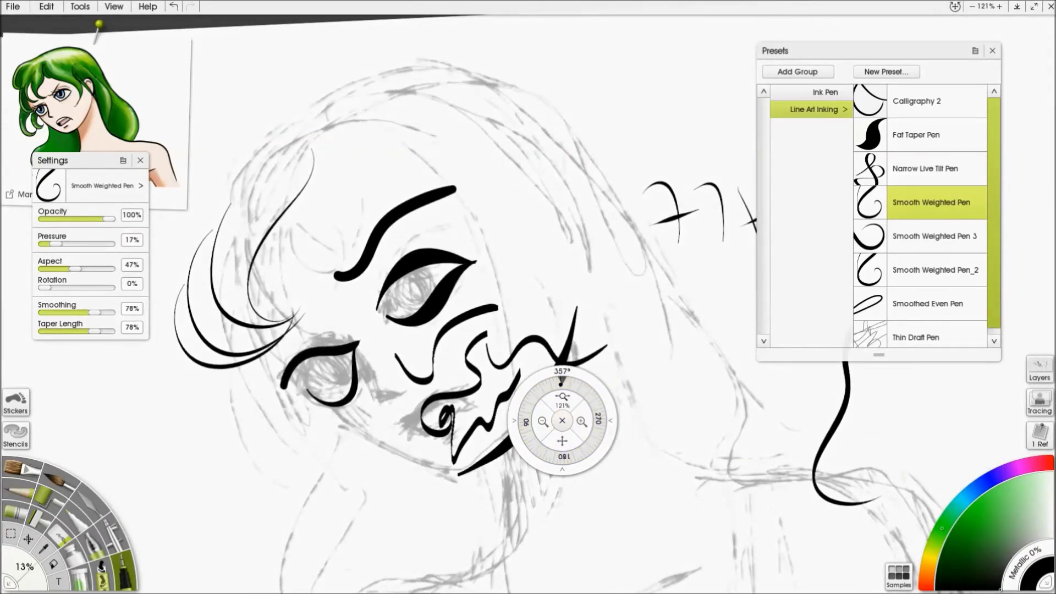
{"action": "key", "text": "ctrl+z"}
{"action": "key", "text": "ctrl+z"}
{"action": "key", "text": "ctrl+z"}
{"action": "key", "text": "ctrl+z"}
{"action": "key", "text": "ctrl+z"}
{"action": "key", "text": "ctrl+z"}
{"action": "key", "text": "ctrl+z"}
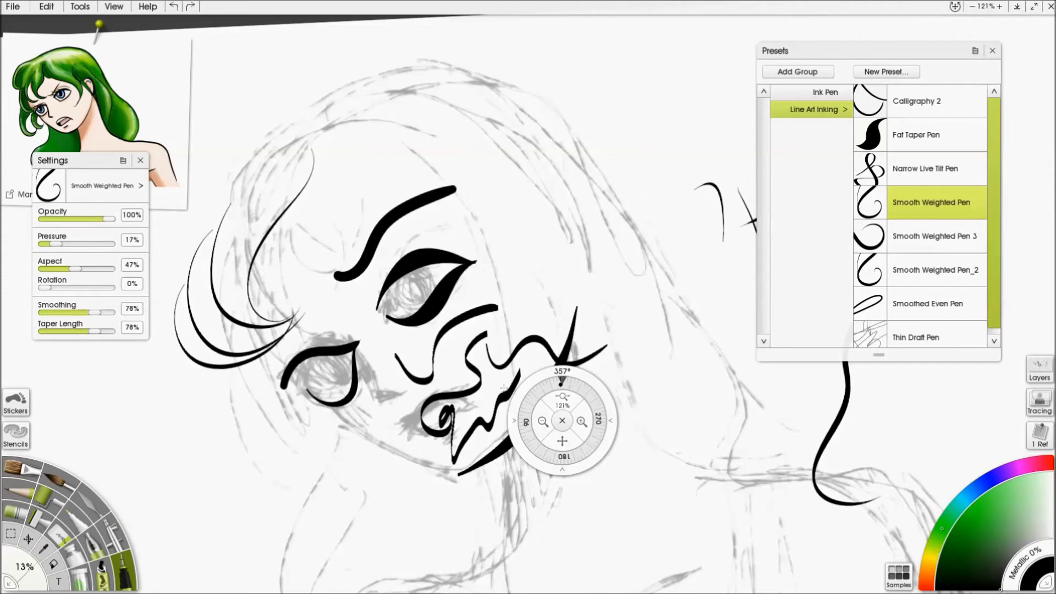
{"action": "key", "text": "ctrl+z"}
{"action": "key", "text": "ctrl+z"}
{"action": "key", "text": "ctrl+z"}
{"action": "key", "text": "ctrl+z"}
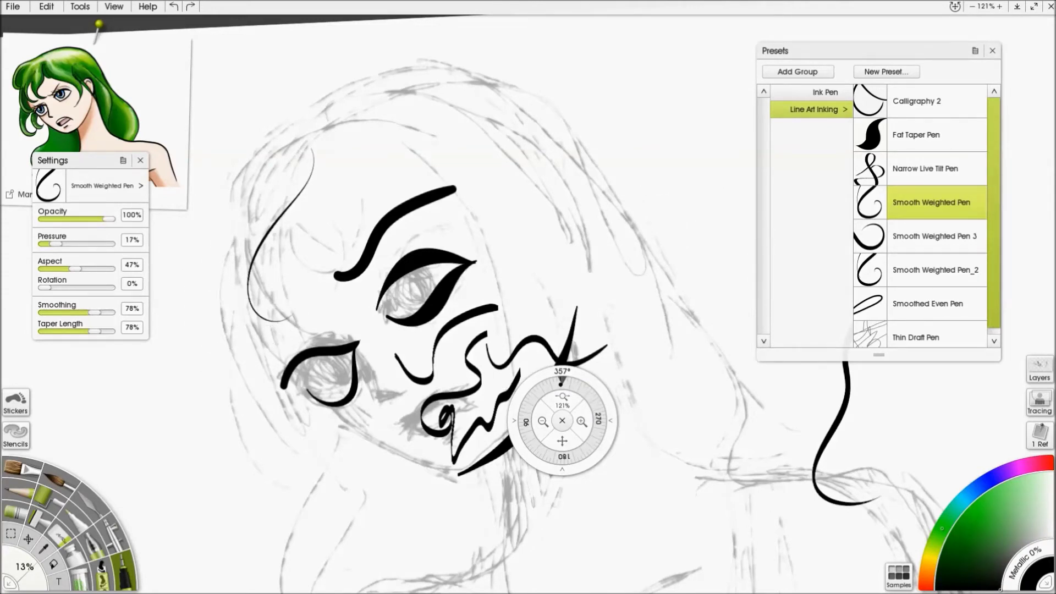
Step: Ink four curved strands of the bangs over the forehead with the Smooth Weighted Pen preset
{"action": "left_click_drag", "start_coordinate": [309, 179], "coordinate": [330, 286]}
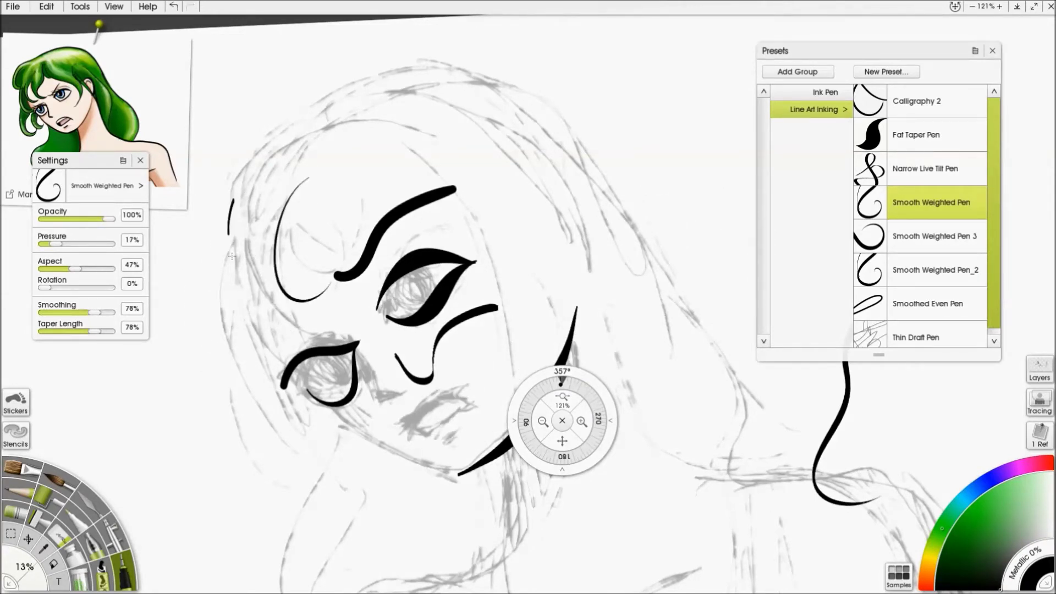
{"action": "left_click_drag", "start_coordinate": [232, 203], "coordinate": [309, 299]}
{"action": "left_click_drag", "start_coordinate": [201, 216], "coordinate": [279, 309]}
{"action": "left_click_drag", "start_coordinate": [230, 234], "coordinate": [242, 312]}
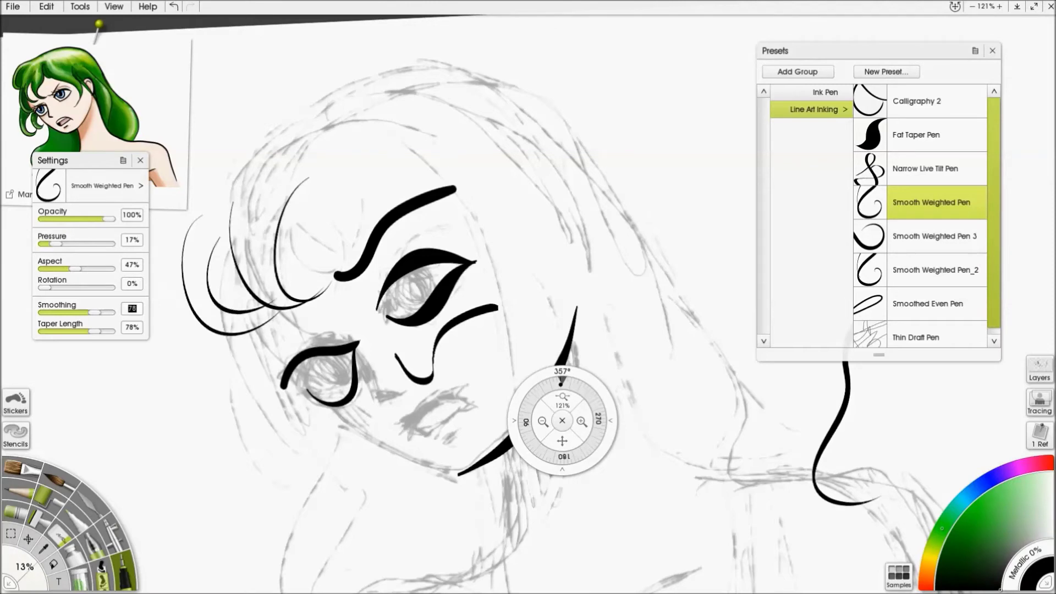
Step: Choose the Smooth Weighted Pen 3 preset and ink two nested curls beside the smaller eye
{"action": "left_click", "coordinate": [934, 236]}
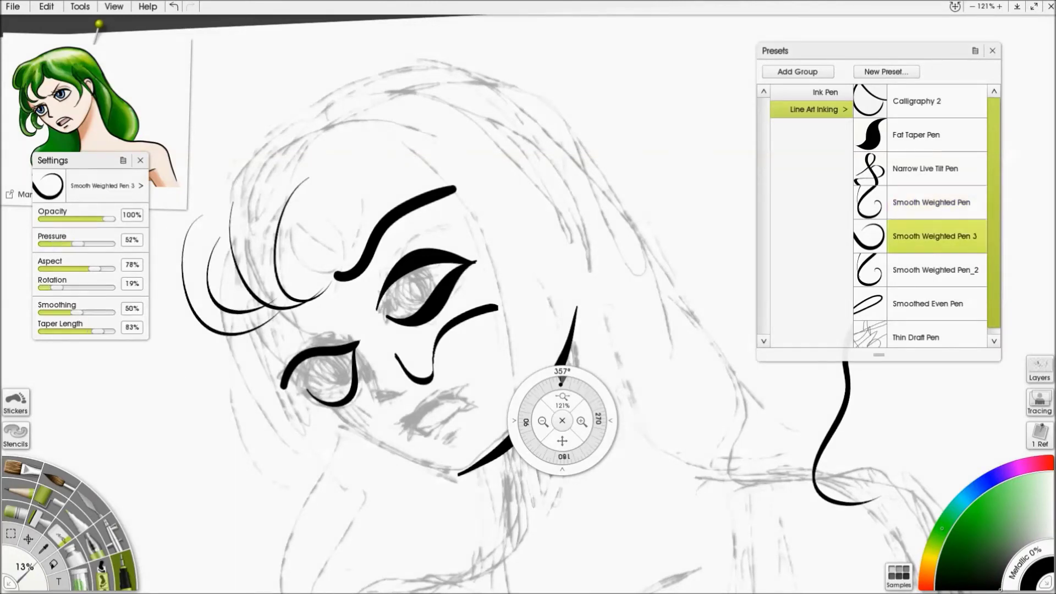
{"action": "left_click_drag", "start_coordinate": [185, 308], "coordinate": [257, 358]}
{"action": "left_click_drag", "start_coordinate": [202, 332], "coordinate": [251, 370]}
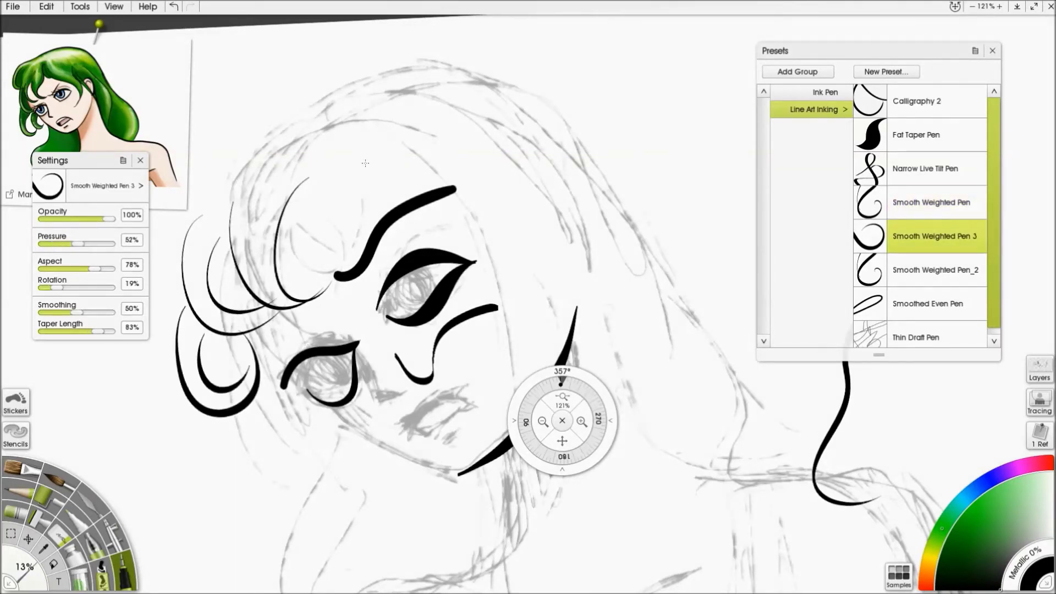
Step: Ink four flowing hair strands, from the top of the head and past the ear
{"action": "left_click_drag", "start_coordinate": [344, 141], "coordinate": [517, 357]}
{"action": "left_click_drag", "start_coordinate": [548, 213], "coordinate": [562, 345]}
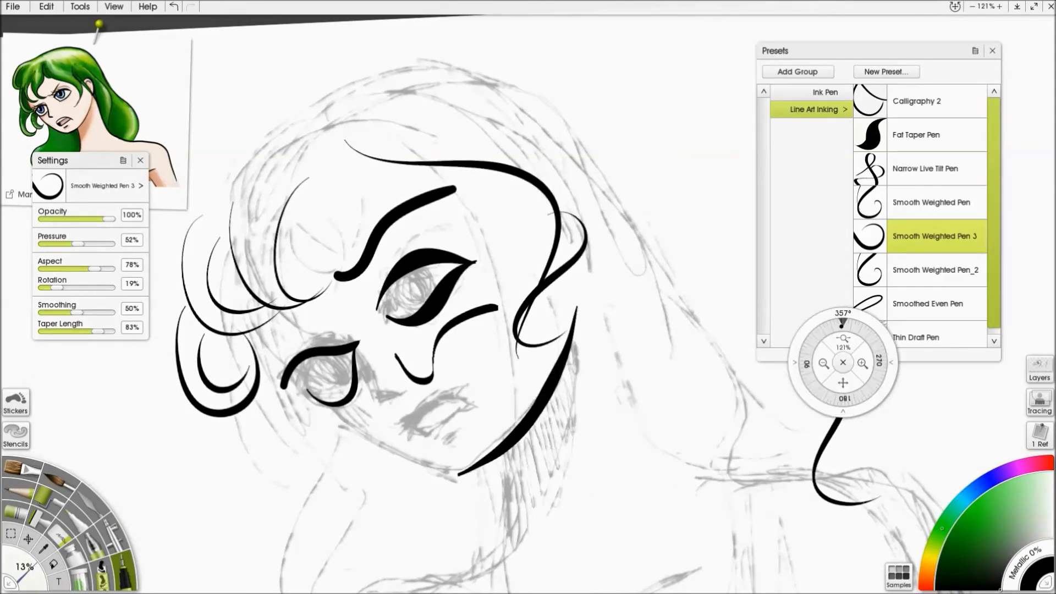
{"action": "mouse_move", "coordinate": [298, 117]}
{"action": "left_mouse_down"}
{"action": "mouse_move", "coordinate": [565, 135]}
{"action": "mouse_move", "coordinate": [605, 248]}
{"action": "left_mouse_up"}
{"action": "mouse_move", "coordinate": [436, 83]}
{"action": "left_mouse_down"}
{"action": "mouse_move", "coordinate": [658, 171]}
{"action": "mouse_move", "coordinate": [605, 330]}
{"action": "left_mouse_up"}
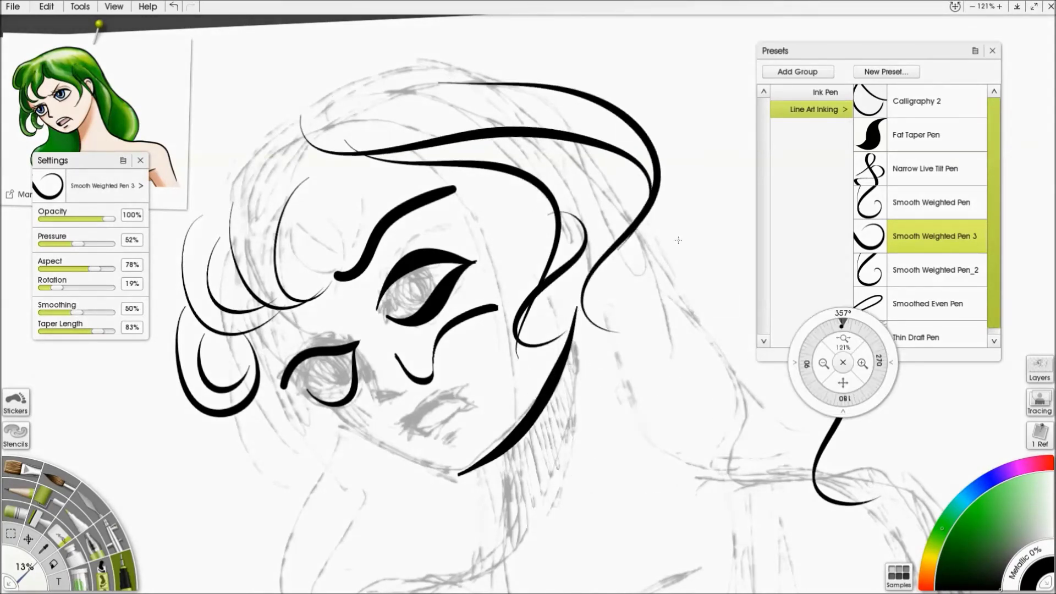
Step: Ink two long hair strands falling over the shoulder, two below the smaller eye, and one more along the outer hair
{"action": "mouse_move", "coordinate": [640, 253]}
{"action": "left_mouse_down"}
{"action": "mouse_move", "coordinate": [734, 465]}
{"action": "mouse_move", "coordinate": [691, 481]}
{"action": "left_mouse_up"}
{"action": "mouse_move", "coordinate": [669, 248]}
{"action": "left_mouse_down"}
{"action": "mouse_move", "coordinate": [762, 357]}
{"action": "mouse_move", "coordinate": [742, 476]}
{"action": "left_mouse_up"}
{"action": "mouse_move", "coordinate": [296, 412]}
{"action": "left_mouse_down"}
{"action": "mouse_move", "coordinate": [308, 576]}
{"action": "mouse_move", "coordinate": [348, 577]}
{"action": "left_mouse_up"}
{"action": "left_click_drag", "start_coordinate": [342, 452], "coordinate": [383, 550]}
{"action": "left_click_drag", "start_coordinate": [677, 210], "coordinate": [455, 401]}
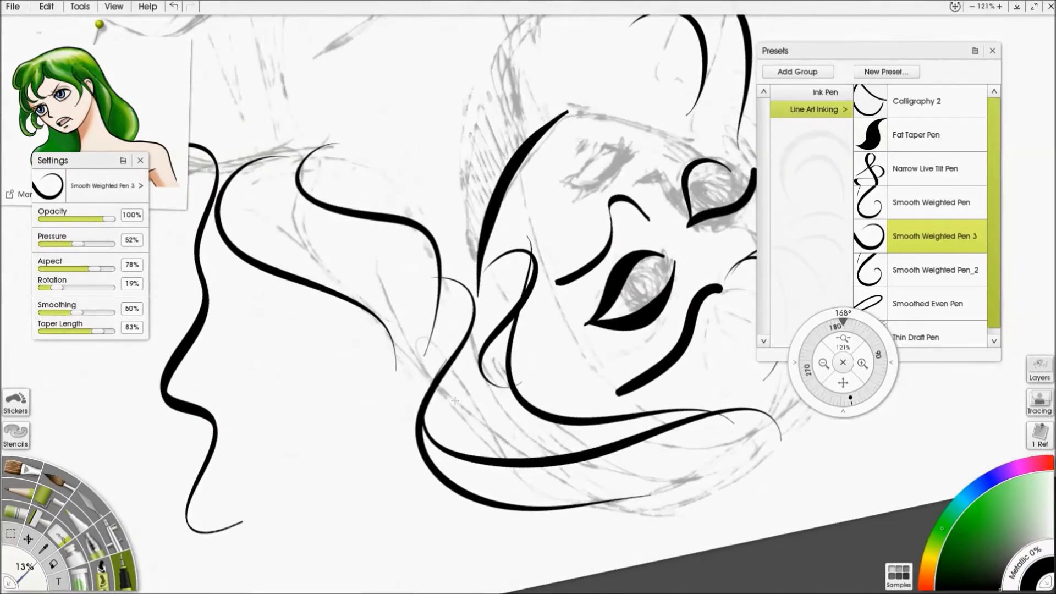
{"action": "mouse_move", "coordinate": [410, 436]}
{"action": "left_mouse_down"}
{"action": "mouse_move", "coordinate": [352, 409]}
{"action": "mouse_move", "coordinate": [304, 292]}
{"action": "left_mouse_up"}
Step: Ink the face contour from the chin up to the smaller eye, and add hair strokes alongside it
{"action": "mouse_move", "coordinate": [550, 220]}
{"action": "left_mouse_down"}
{"action": "mouse_move", "coordinate": [428, 297]}
{"action": "mouse_move", "coordinate": [252, 379]}
{"action": "left_mouse_up"}
{"action": "scroll", "coordinate": [252, 379], "scroll_direction": "up", "scroll_amount": 1}
{"action": "scroll", "coordinate": [342, 256], "scroll_direction": "up", "scroll_amount": 6}
{"action": "left_click_drag", "start_coordinate": [467, 352], "coordinate": [541, 233]}
{"action": "left_click_drag", "start_coordinate": [540, 385], "coordinate": [396, 115]}
{"action": "left_click_drag", "start_coordinate": [333, 264], "coordinate": [395, 99]}
{"action": "key", "text": "ctrl+z"}
{"action": "left_click", "coordinate": [344, 450], "text": "alt"}
{"action": "mouse_move", "coordinate": [348, 447]}
{"action": "left_mouse_down"}
{"action": "mouse_move", "coordinate": [342, 254]}
{"action": "mouse_move", "coordinate": [393, 134]}
{"action": "left_mouse_up"}
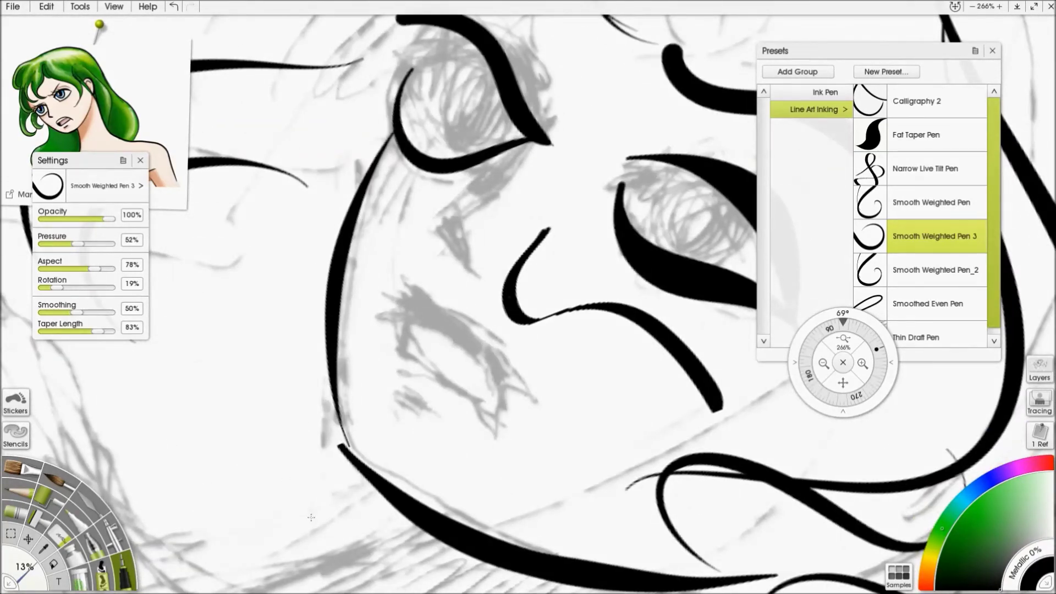
{"action": "mouse_move", "coordinate": [308, 514]}
{"action": "left_mouse_down"}
{"action": "mouse_move", "coordinate": [276, 447]}
{"action": "mouse_move", "coordinate": [258, 354]}
{"action": "mouse_move", "coordinate": [288, 222]}
{"action": "mouse_move", "coordinate": [344, 156]}
{"action": "left_mouse_up"}
{"action": "mouse_move", "coordinate": [259, 213]}
{"action": "left_mouse_down"}
{"action": "mouse_move", "coordinate": [351, 142]}
{"action": "mouse_move", "coordinate": [341, 245]}
{"action": "left_mouse_up"}
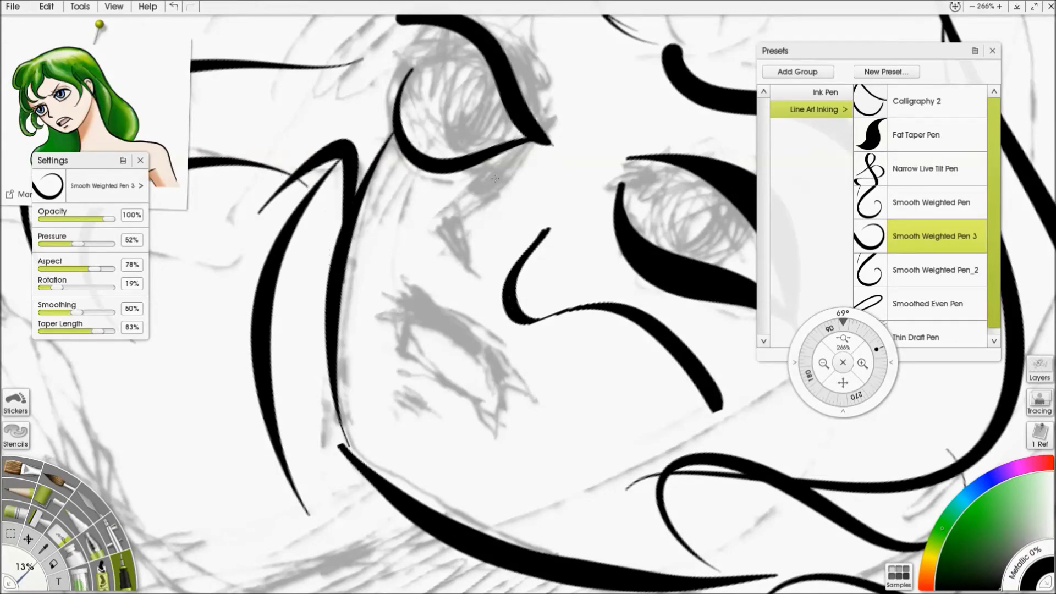
{"action": "left_click_drag", "start_coordinate": [449, 310], "coordinate": [526, 377]}
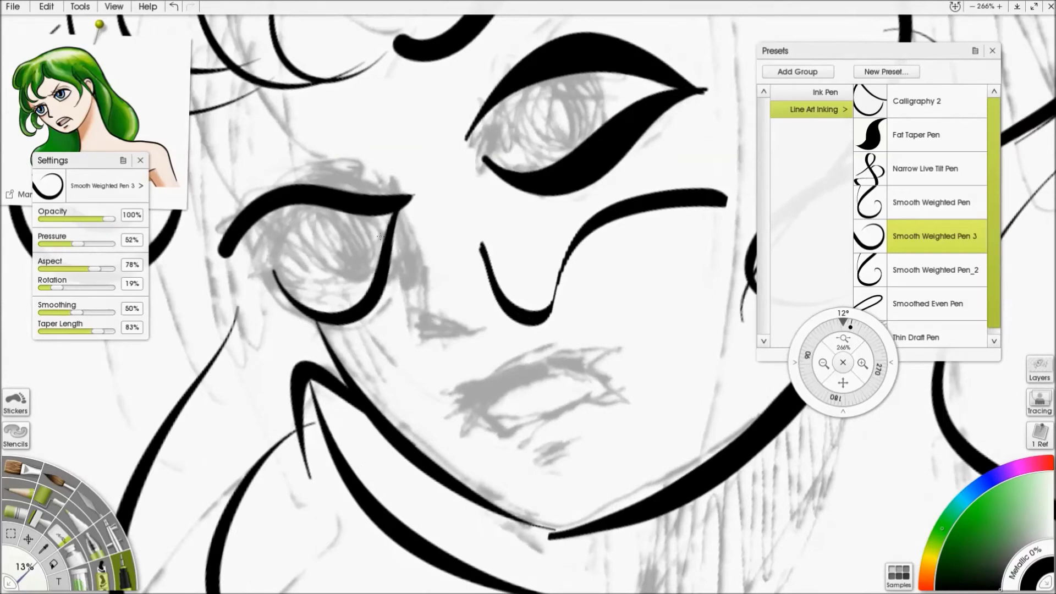
{"action": "left_click_drag", "start_coordinate": [410, 201], "coordinate": [437, 332]}
{"action": "mouse_move", "coordinate": [405, 280]}
{"action": "left_mouse_down"}
{"action": "mouse_move", "coordinate": [437, 347]}
{"action": "mouse_move", "coordinate": [457, 273]}
{"action": "left_mouse_up"}
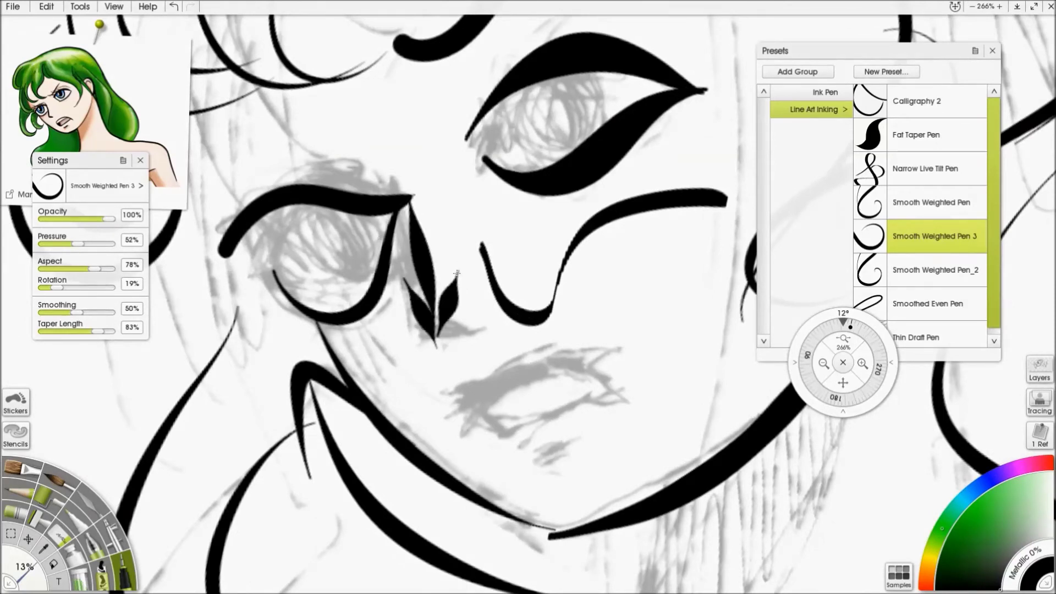
{"action": "key", "text": "ctrl+z"}
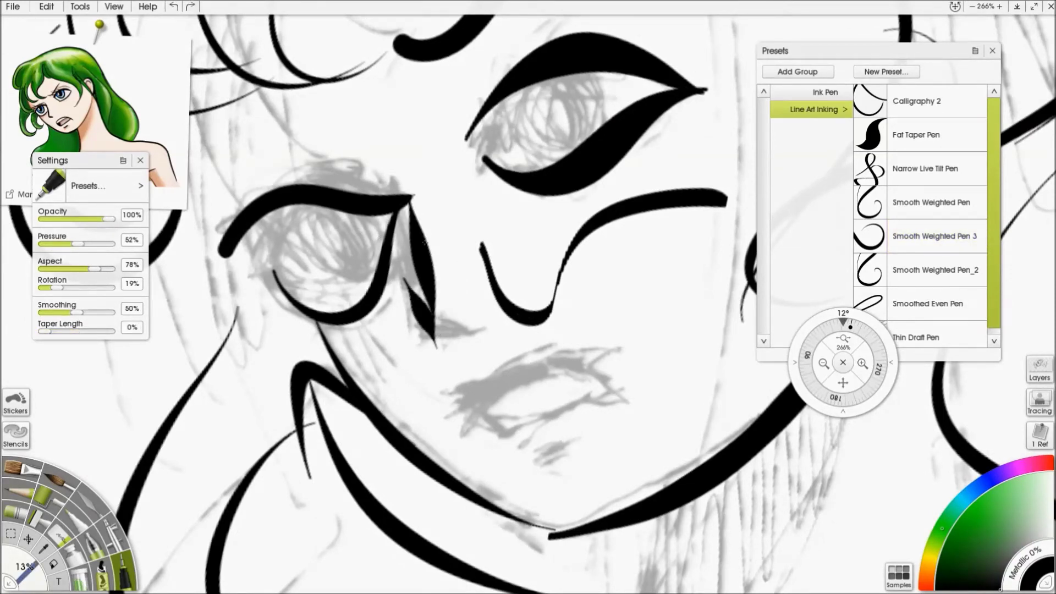
{"action": "key", "text": "ctrl+z"}
{"action": "key", "text": "ctrl+z"}
Step: Set the Taper Length to 0% and ink an angular nose-bridge line from the smaller eye's inner corner
{"action": "mouse_move", "coordinate": [407, 193]}
{"action": "left_mouse_down"}
{"action": "mouse_move", "coordinate": [416, 265]}
{"action": "mouse_move", "coordinate": [405, 321]}
{"action": "mouse_move", "coordinate": [481, 323]}
{"action": "left_mouse_up"}
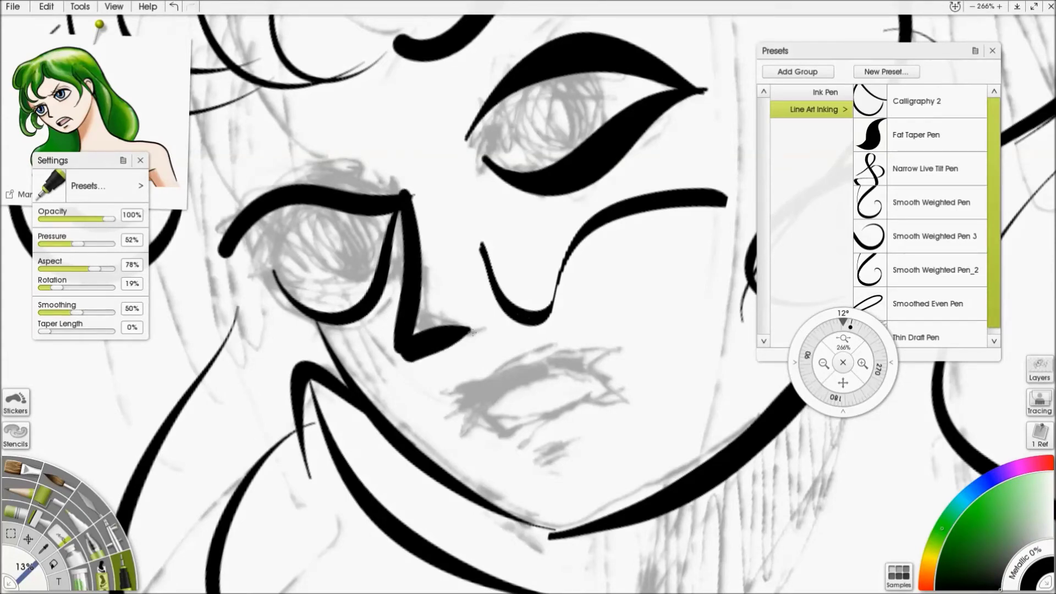
Step: Draw curved test strokes on the blank canvas beside the hair curls and undo the most recent ones
{"action": "scroll", "coordinate": [520, 285], "scroll_direction": "down", "scroll_amount": 2}
{"action": "left_click_drag", "start_coordinate": [520, 284], "coordinate": [786, 277]}
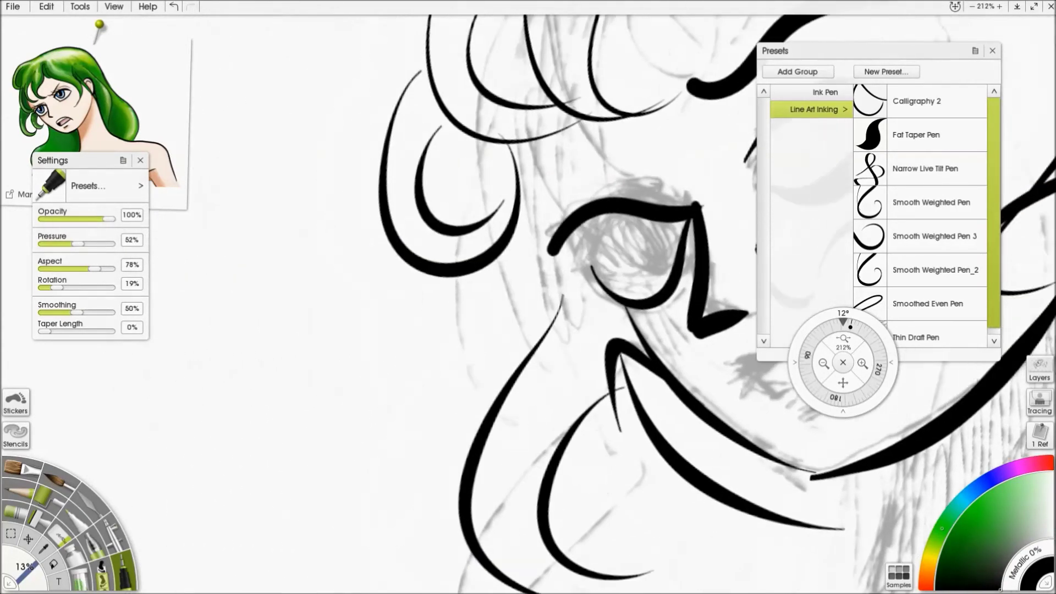
{"action": "mouse_move", "coordinate": [245, 412]}
{"action": "left_mouse_down"}
{"action": "mouse_move", "coordinate": [200, 303]}
{"action": "mouse_move", "coordinate": [281, 259]}
{"action": "left_mouse_up"}
{"action": "mouse_move", "coordinate": [306, 301]}
{"action": "left_mouse_down"}
{"action": "mouse_move", "coordinate": [288, 438]}
{"action": "mouse_move", "coordinate": [418, 372]}
{"action": "left_mouse_up"}
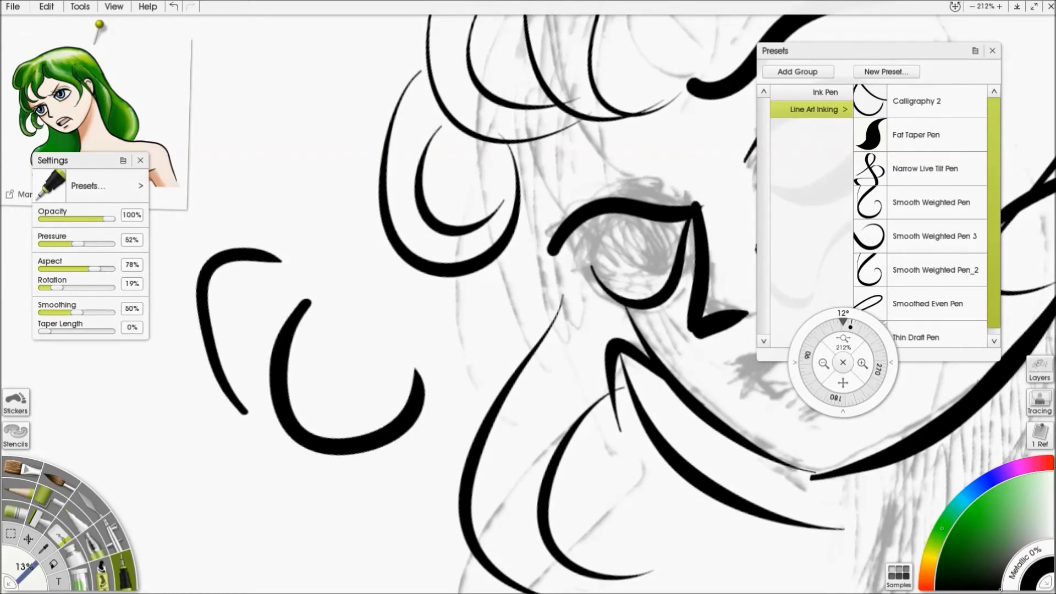
{"action": "mouse_move", "coordinate": [267, 236]}
{"action": "left_mouse_down"}
{"action": "mouse_move", "coordinate": [264, 163]}
{"action": "mouse_move", "coordinate": [282, 329]}
{"action": "mouse_move", "coordinate": [447, 263]}
{"action": "mouse_move", "coordinate": [466, 434]}
{"action": "mouse_move", "coordinate": [201, 435]}
{"action": "mouse_move", "coordinate": [333, 550]}
{"action": "mouse_move", "coordinate": [385, 284]}
{"action": "mouse_move", "coordinate": [479, 235]}
{"action": "left_mouse_up"}
{"action": "key", "text": "ctrl+z"}
{"action": "key", "text": "ctrl+z"}
{"action": "key", "text": "ctrl+z"}
Step: Set the Aspect to 100% and draw long looping test strokes across the blank canvas beside the hair
{"action": "mouse_move", "coordinate": [258, 179]}
{"action": "left_mouse_down"}
{"action": "mouse_move", "coordinate": [284, 320]}
{"action": "mouse_move", "coordinate": [445, 329]}
{"action": "mouse_move", "coordinate": [418, 434]}
{"action": "left_mouse_up"}
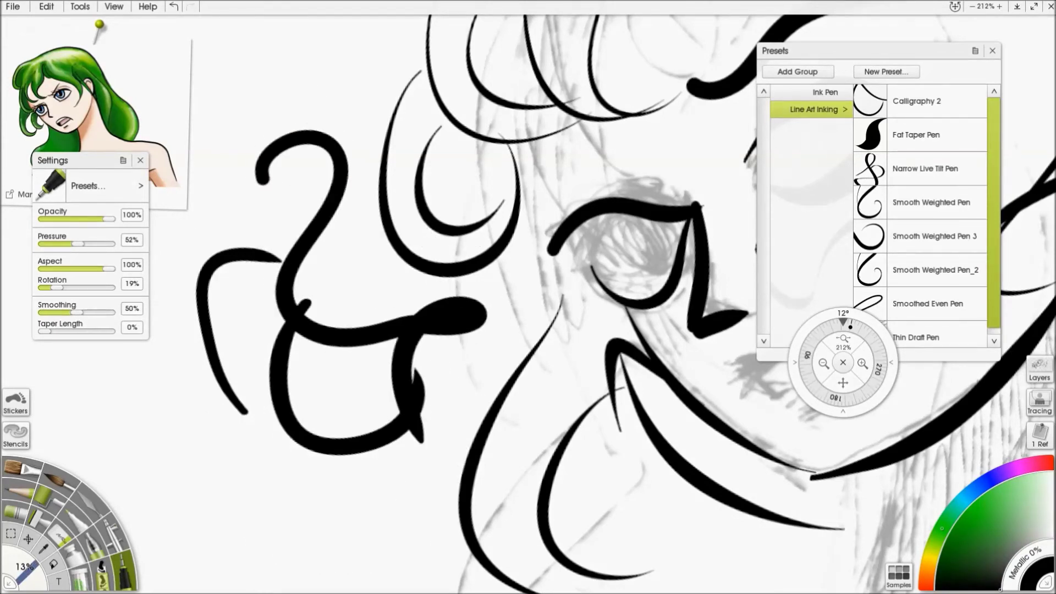
{"action": "mouse_move", "coordinate": [179, 498]}
{"action": "left_mouse_down"}
{"action": "mouse_move", "coordinate": [162, 456]}
{"action": "mouse_move", "coordinate": [259, 457]}
{"action": "mouse_move", "coordinate": [192, 462]}
{"action": "mouse_move", "coordinate": [232, 288]}
{"action": "mouse_move", "coordinate": [435, 501]}
{"action": "left_mouse_up"}
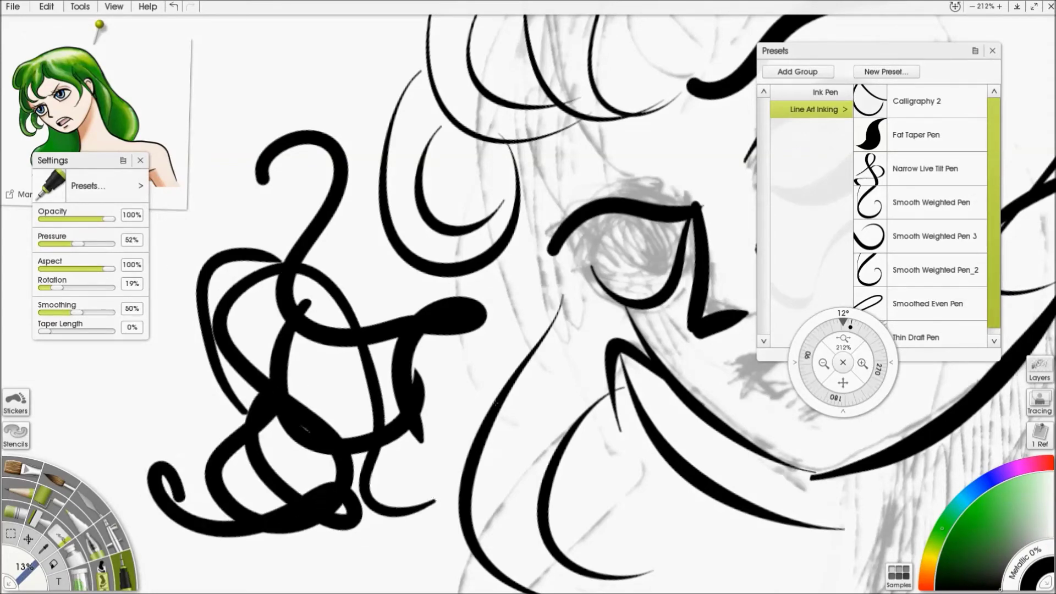
Step: Show the finished line art on Layer 3 and hide Layer 2, with the canvas view reset to 100%
{"action": "left_click_drag", "start_coordinate": [419, 258], "coordinate": [166, 257]}
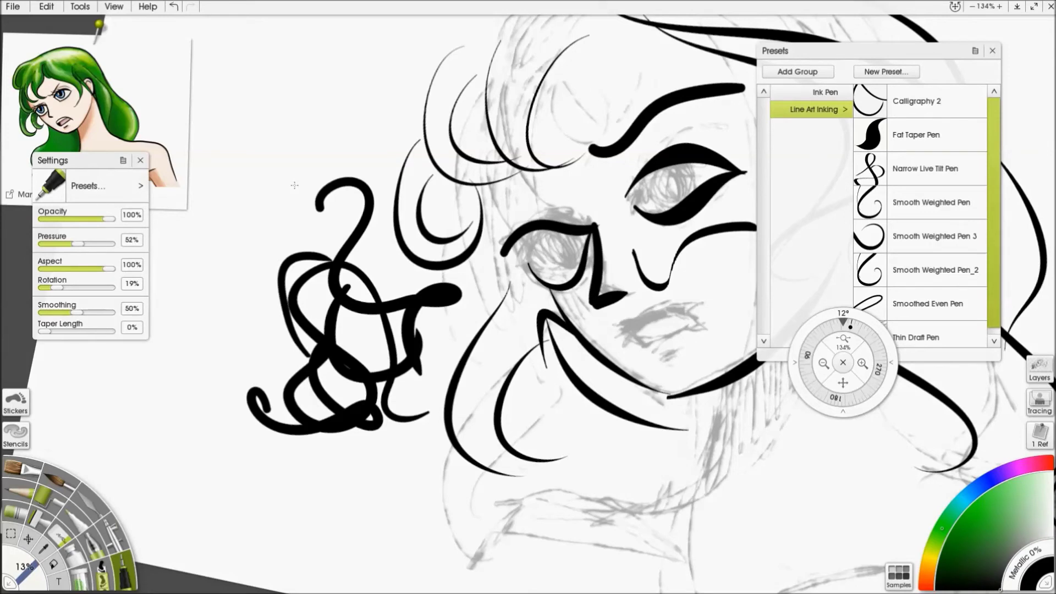
{"action": "left_click", "coordinate": [1039, 368]}
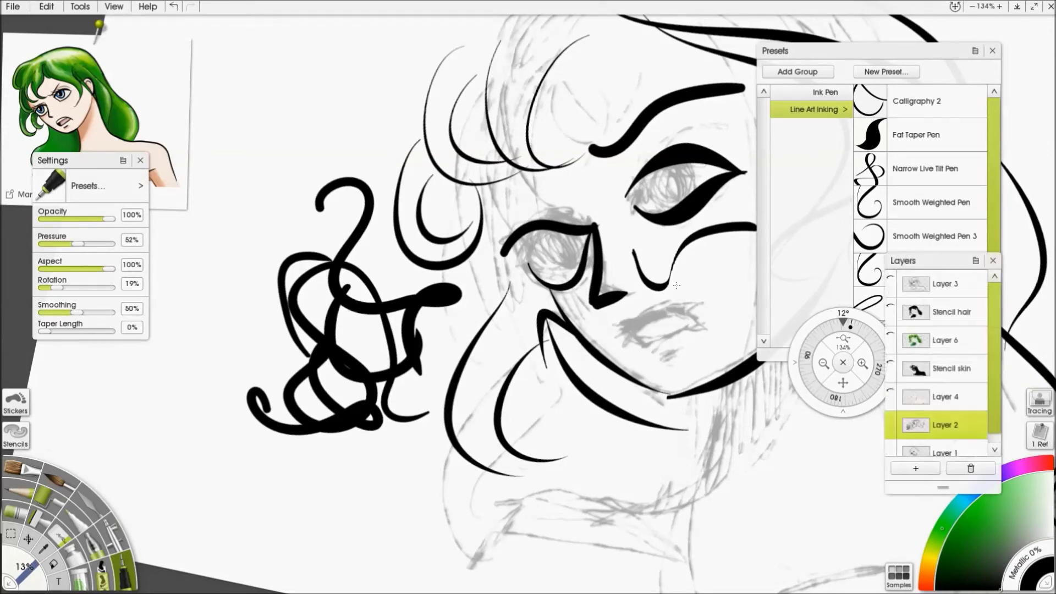
{"action": "left_click", "coordinate": [891, 278]}
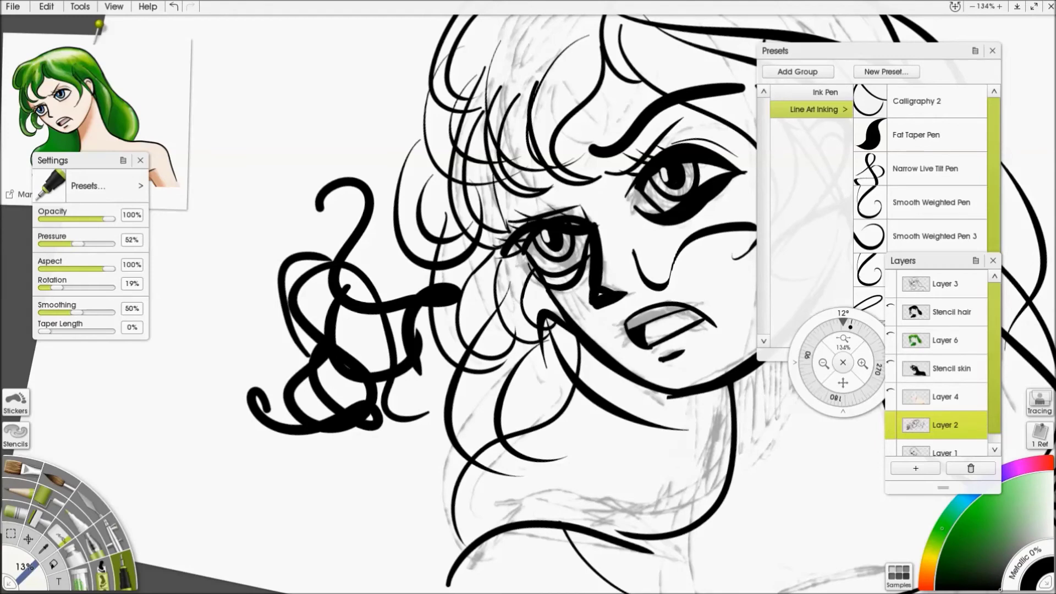
{"action": "left_click", "coordinate": [891, 423]}
{"action": "key", "text": "ctrl+0"}
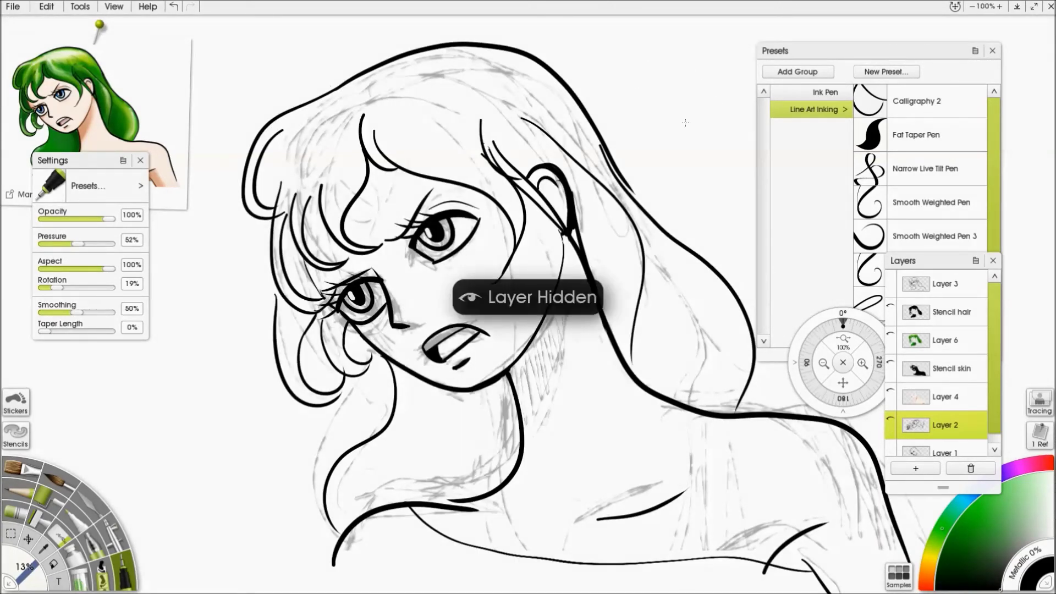
Step: Draw a large letter D on Layer 3 beside the hair, and move the canvas positioner to the other side of the head
{"action": "left_click", "coordinate": [943, 284]}
{"action": "mouse_move", "coordinate": [659, 139]}
{"action": "left_mouse_down"}
{"action": "mouse_move", "coordinate": [693, 78]}
{"action": "mouse_move", "coordinate": [649, 139]}
{"action": "left_mouse_up"}
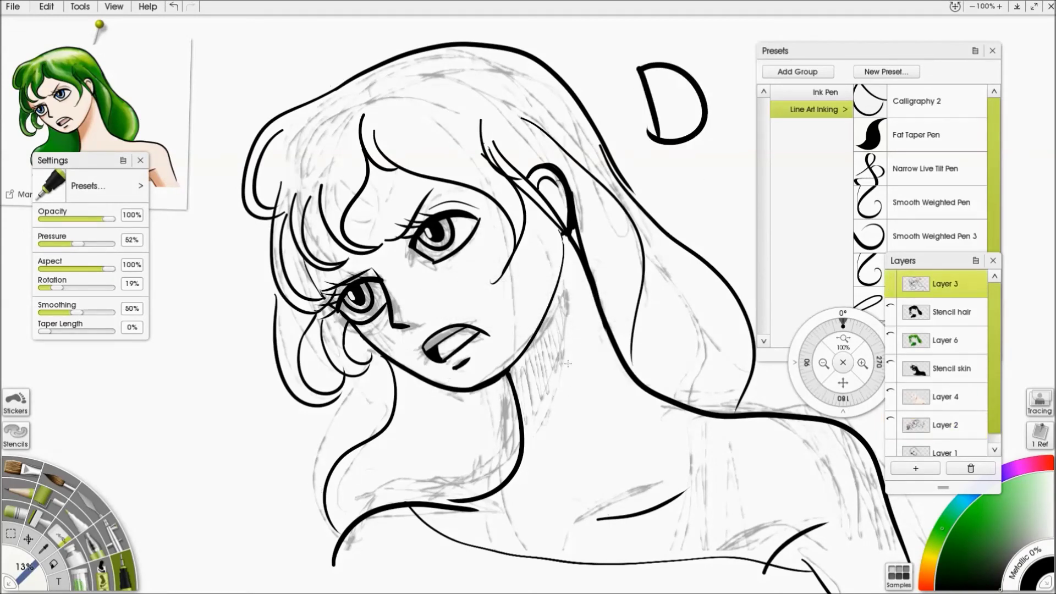
{"action": "left_click_drag", "start_coordinate": [843, 363], "coordinate": [212, 389]}
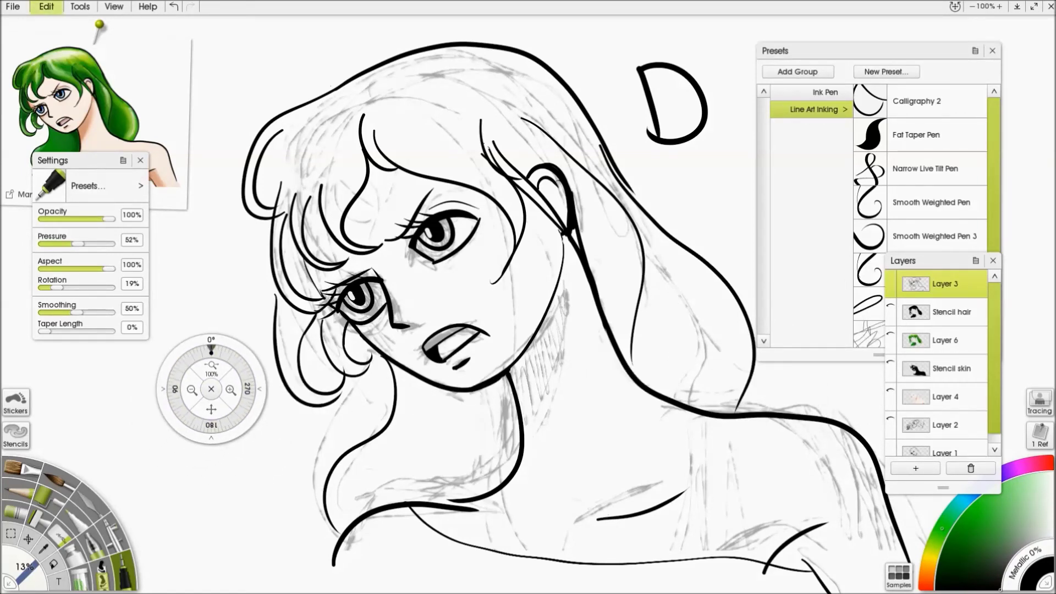
Step: Review the keyboard shortcuts listed under Tool Commands, including those for the individual tools, tool size and tool pressure
{"action": "left_click", "coordinate": [58, 8]}
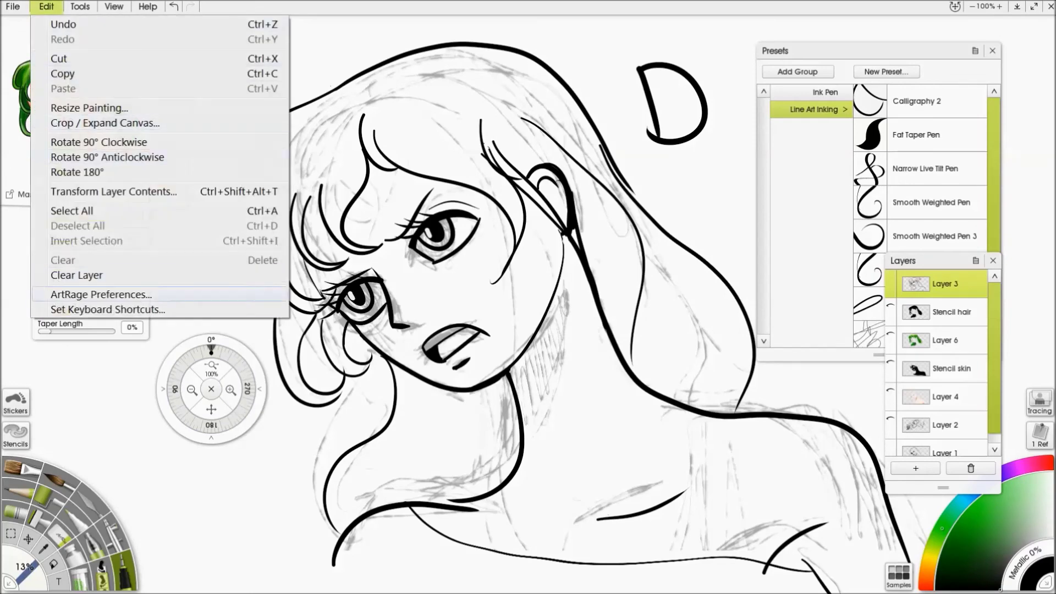
{"action": "left_click", "coordinate": [107, 309]}
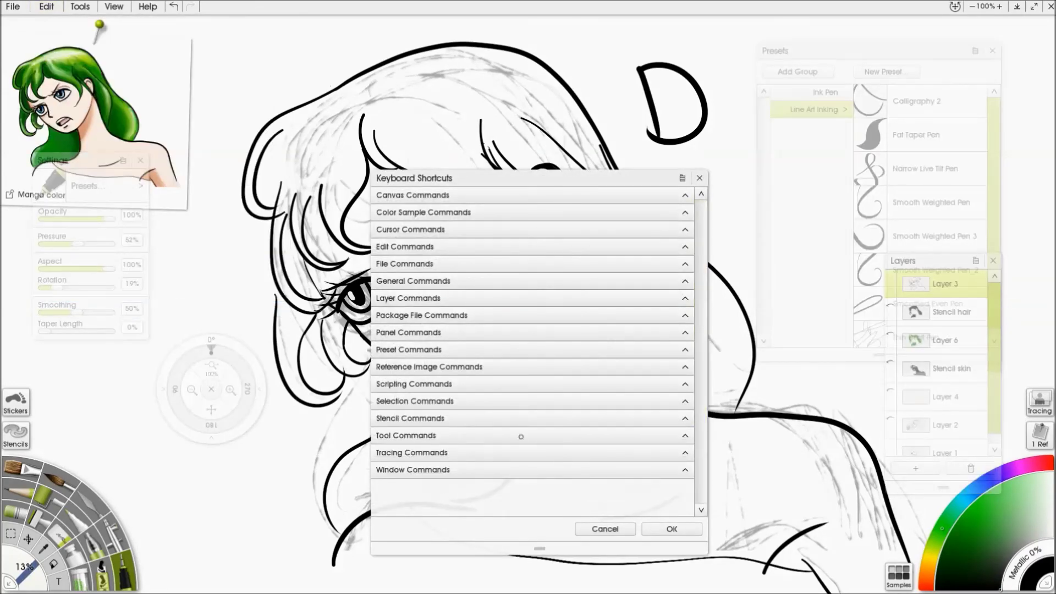
{"action": "left_click", "coordinate": [521, 437]}
{"action": "scroll", "coordinate": [532, 352], "scroll_direction": "down", "scroll_amount": 8}
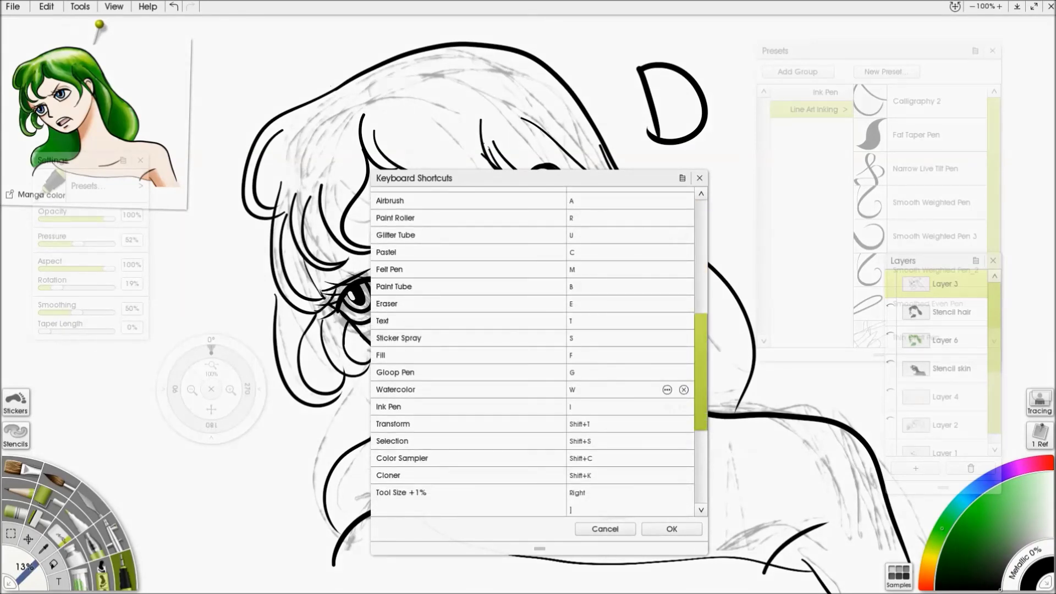
{"action": "scroll", "coordinate": [605, 389], "scroll_direction": "down", "scroll_amount": 5}
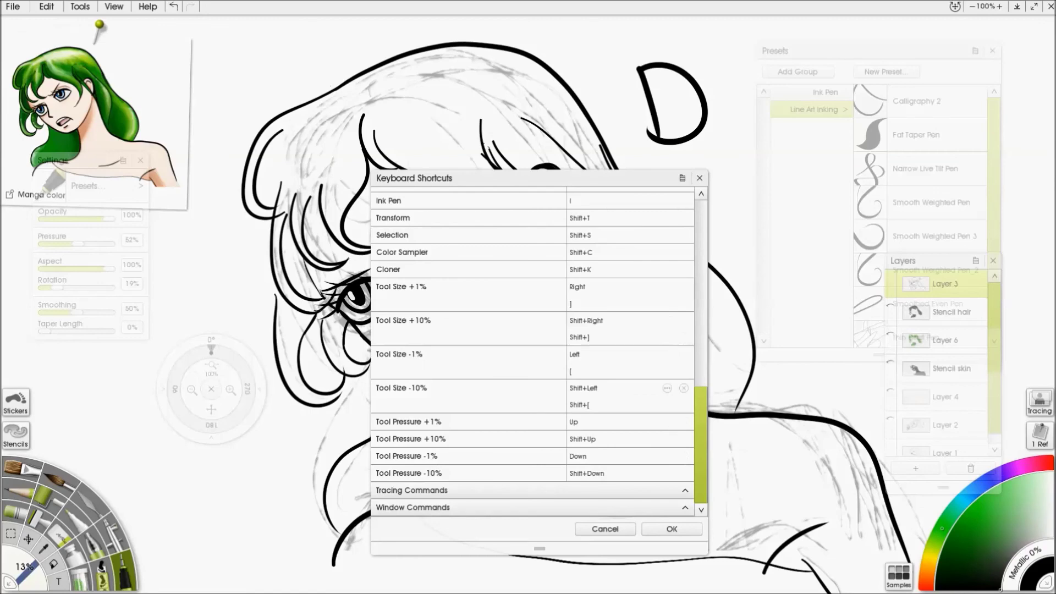
{"action": "scroll", "coordinate": [605, 439], "scroll_direction": "up", "scroll_amount": 2}
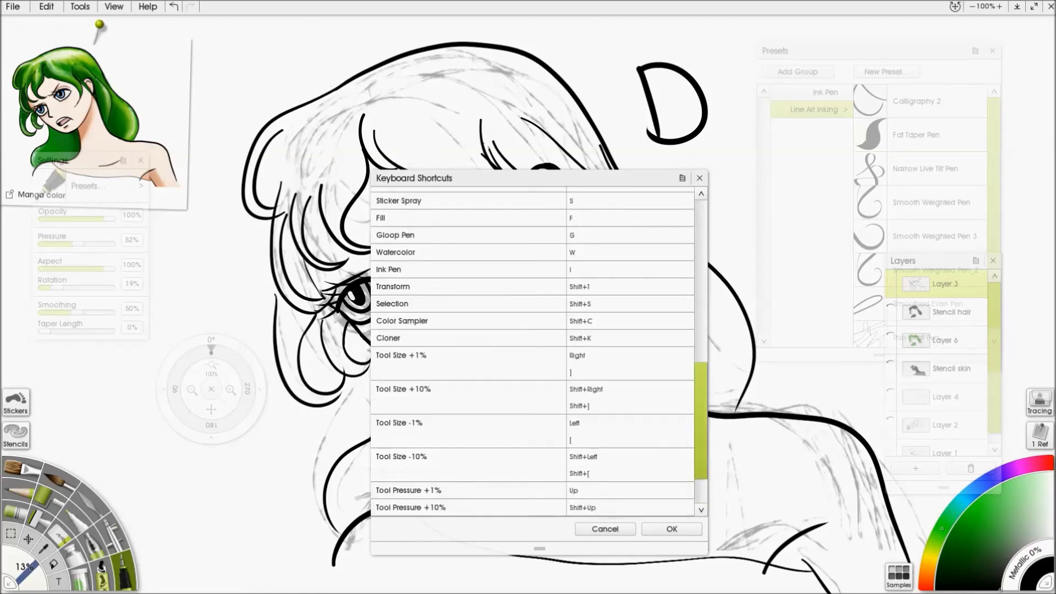
{"action": "scroll", "coordinate": [605, 385], "scroll_direction": "up", "scroll_amount": 6}
{"action": "left_click", "coordinate": [671, 528]}
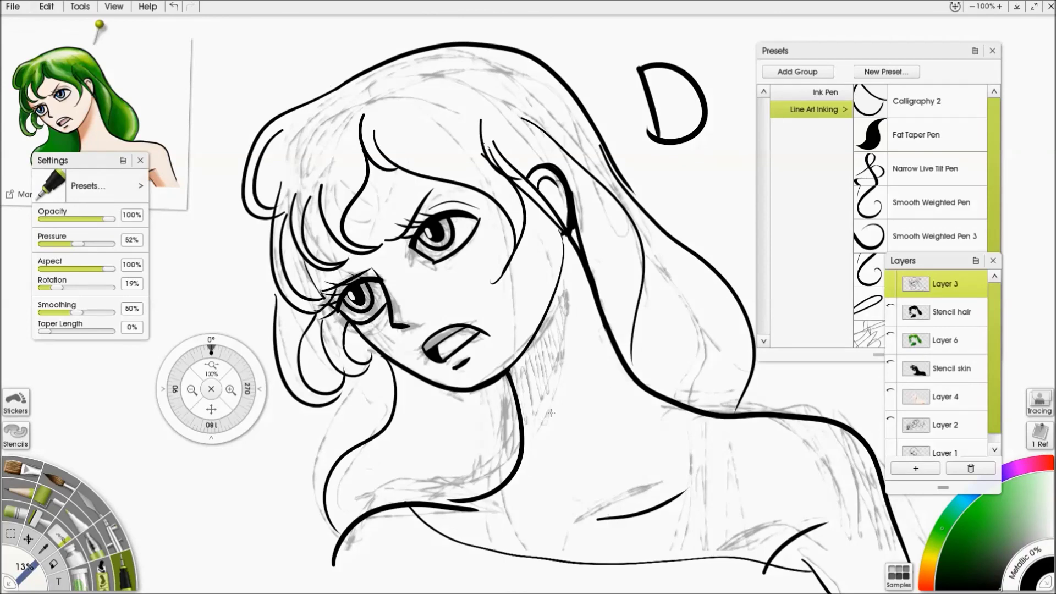
Step: Close the Presets, move the Settings panel off the reference image, and undo the letter D beside the hair
{"action": "left_click", "coordinate": [992, 51]}
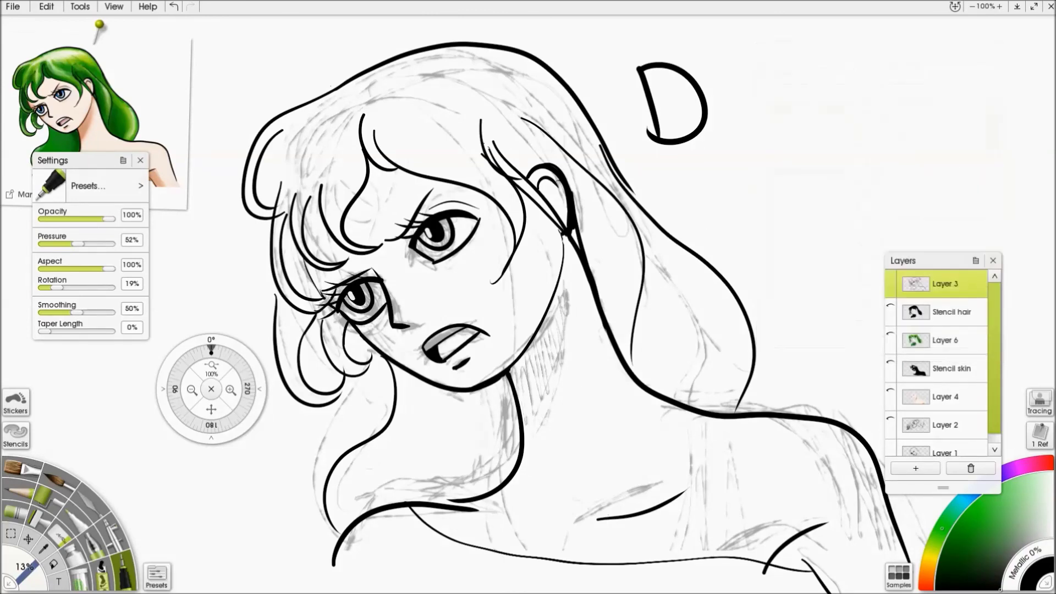
{"action": "mouse_move", "coordinate": [83, 160]}
{"action": "left_mouse_down"}
{"action": "mouse_move", "coordinate": [779, 146]}
{"action": "mouse_move", "coordinate": [961, 48]}
{"action": "left_mouse_up"}
{"action": "key", "text": "ctrl+z"}
{"action": "key", "text": "ctrl+z"}
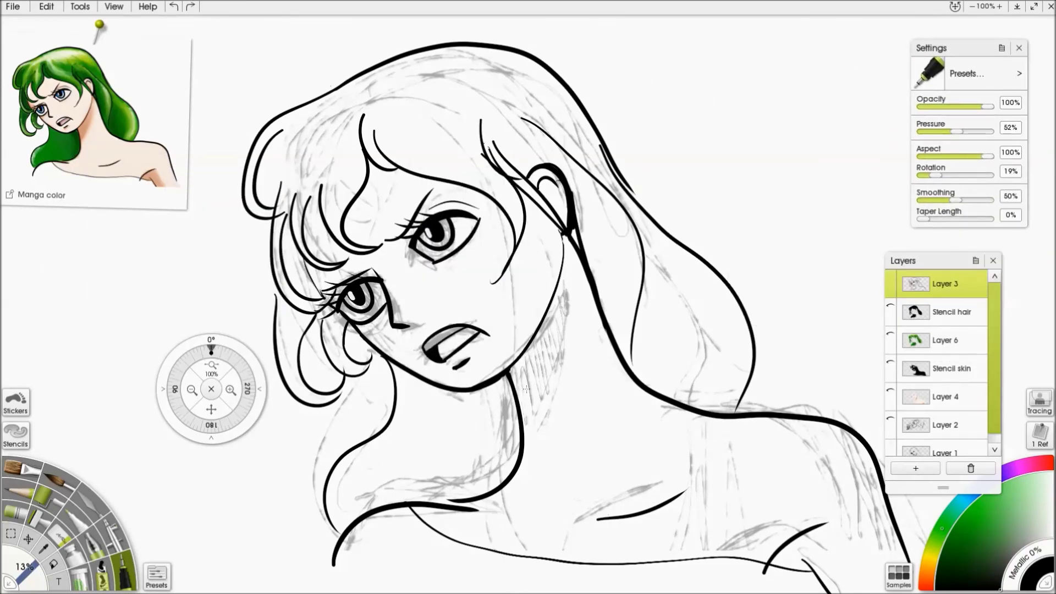
Step: Toggle the pencil sketch on Layer 1 off and on, and add a new layer directly above it
{"action": "scroll", "coordinate": [943, 363], "scroll_direction": "down", "scroll_amount": 1}
{"action": "left_click", "coordinate": [891, 437]}
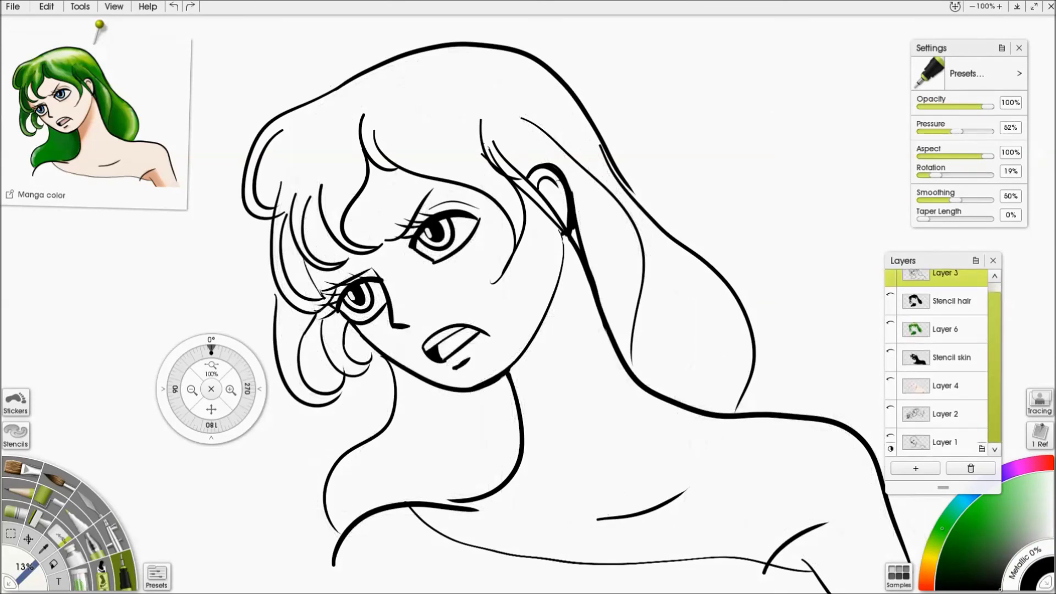
{"action": "left_click", "coordinate": [945, 441]}
{"action": "left_click", "coordinate": [915, 468]}
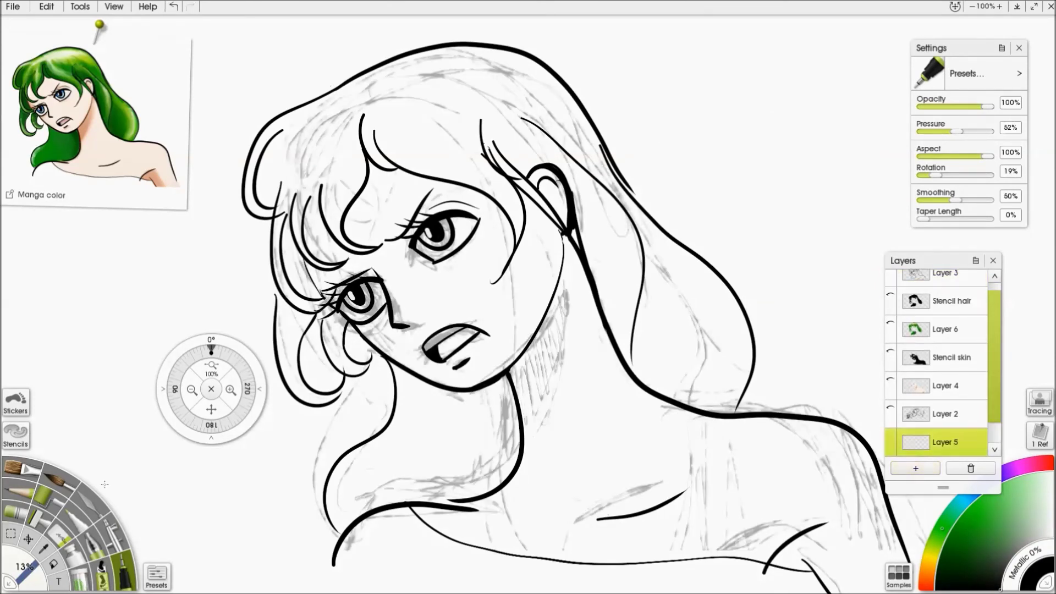
Step: Hatch a shadow on the neck under the jaw with the Pencil on Layer 5, and hide the sketch on Layer 1
{"action": "key", "text": "p"}
{"action": "mouse_move", "coordinate": [549, 424]}
{"action": "left_mouse_down"}
{"action": "mouse_move", "coordinate": [587, 245]}
{"action": "mouse_move", "coordinate": [556, 328]}
{"action": "mouse_move", "coordinate": [588, 240]}
{"action": "left_mouse_up"}
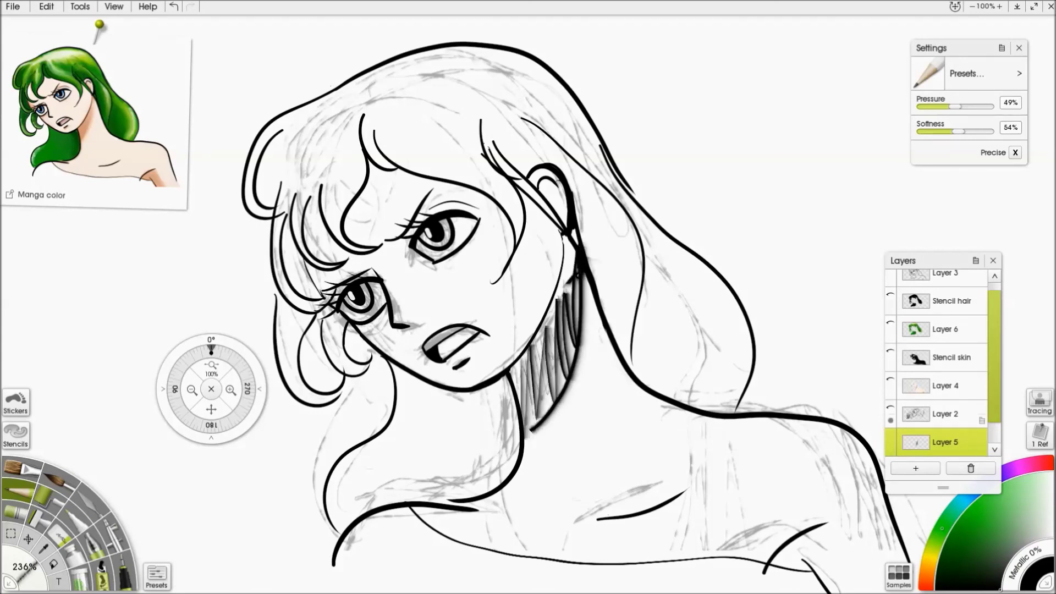
{"action": "scroll", "coordinate": [943, 385], "scroll_direction": "down", "scroll_amount": 1}
{"action": "left_click", "coordinate": [890, 436]}
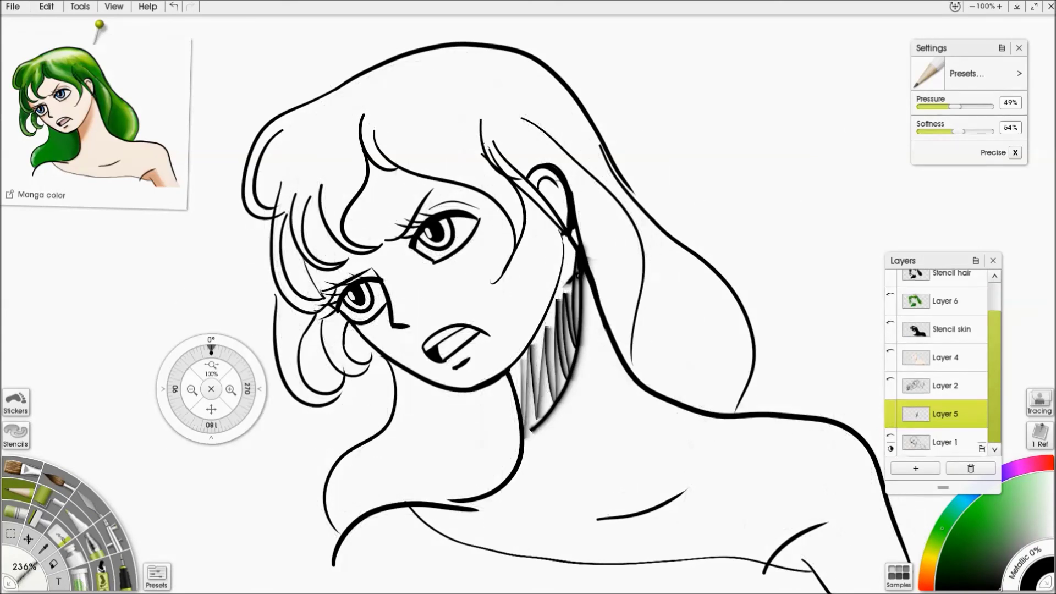
Step: Add pencil strokes across the face and front hair on Layer 5, and hide that layer
{"action": "mouse_move", "coordinate": [348, 274]}
{"action": "left_mouse_down"}
{"action": "mouse_move", "coordinate": [345, 292]}
{"action": "mouse_move", "coordinate": [380, 330]}
{"action": "mouse_move", "coordinate": [457, 377]}
{"action": "left_mouse_up"}
{"action": "mouse_move", "coordinate": [315, 205]}
{"action": "left_mouse_down"}
{"action": "mouse_move", "coordinate": [330, 295]}
{"action": "mouse_move", "coordinate": [355, 322]}
{"action": "left_mouse_up"}
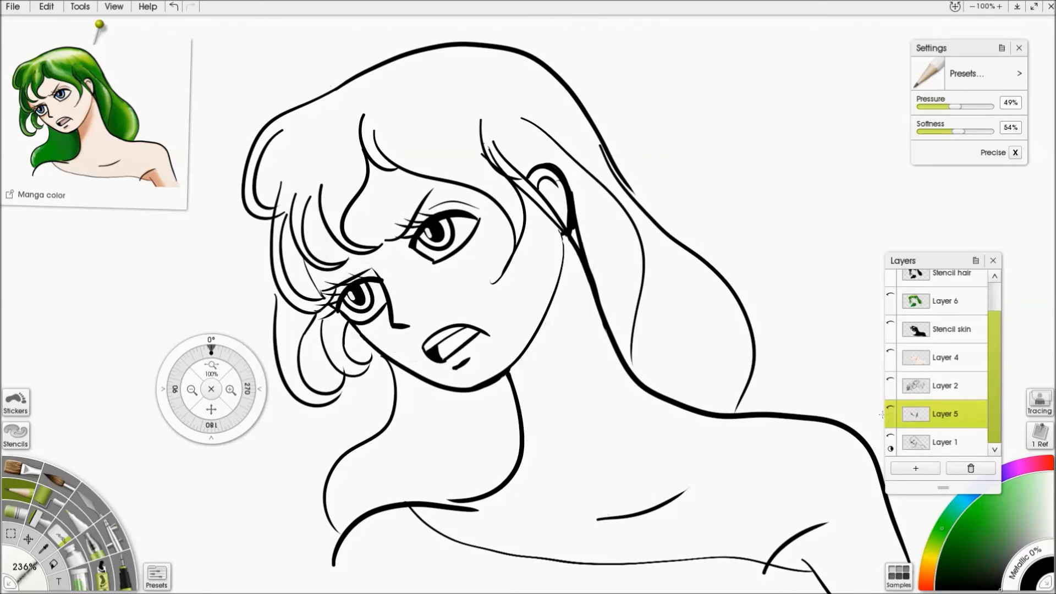